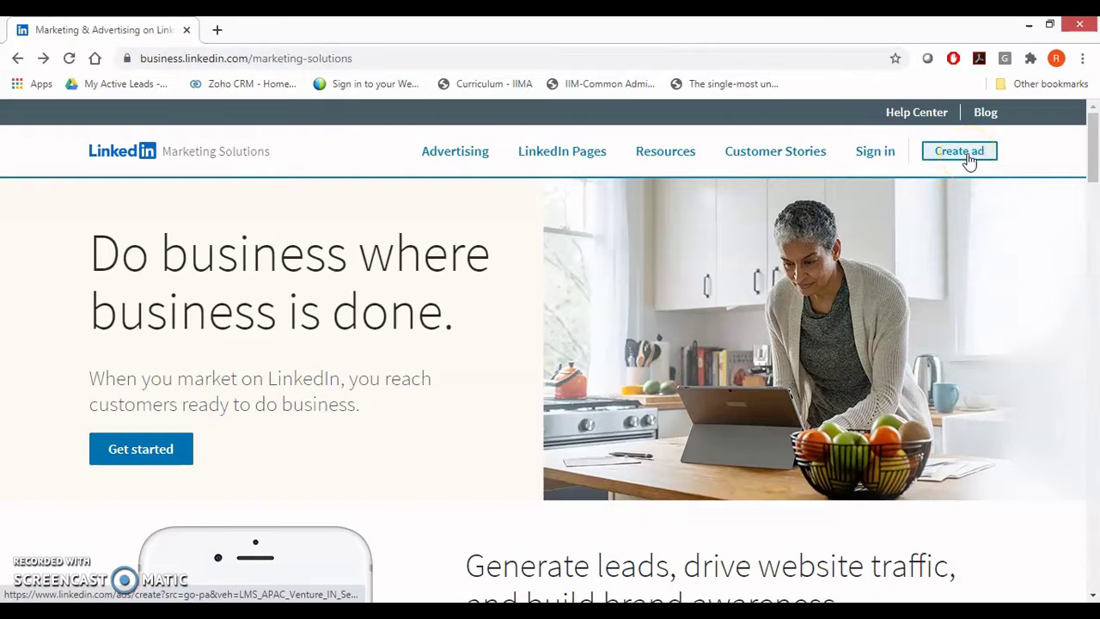
# Step: Go to the ad creation area of LinkedIn Marketing Solutions and start a new ad account
pyautogui.click(967, 159)
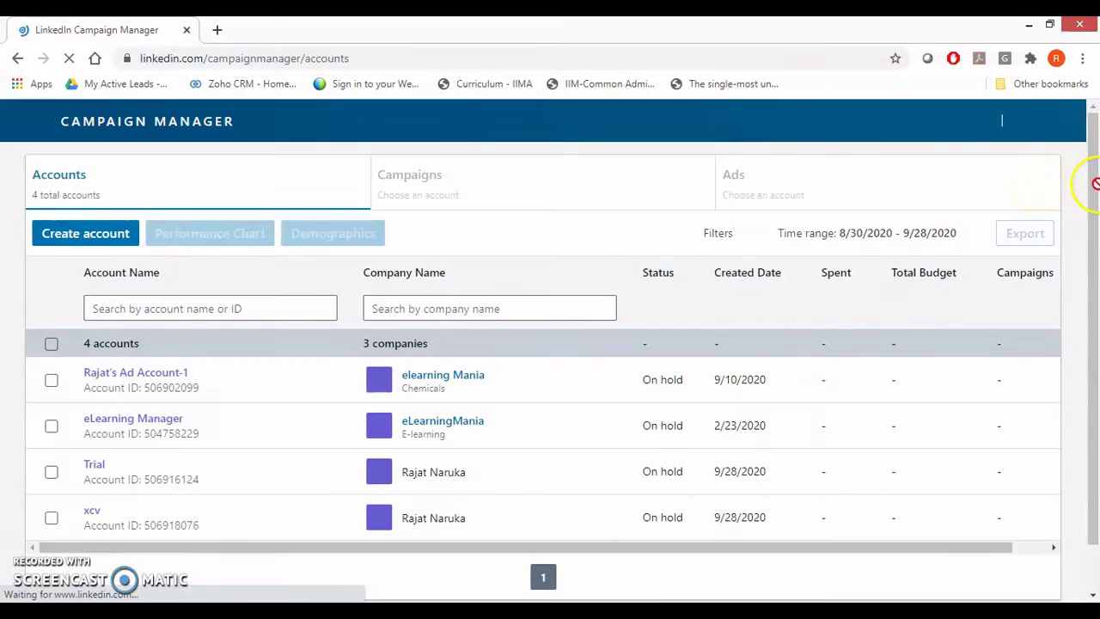
pyautogui.moveTo(1095, 184); pyautogui.dragTo(1095, 273)
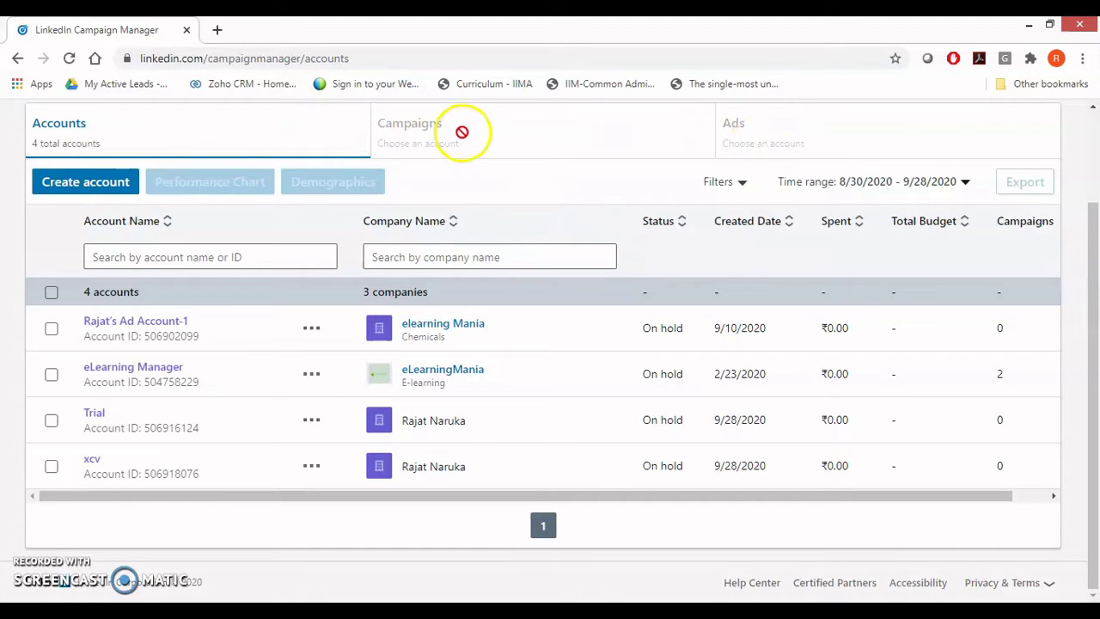
pyautogui.click(64, 184)
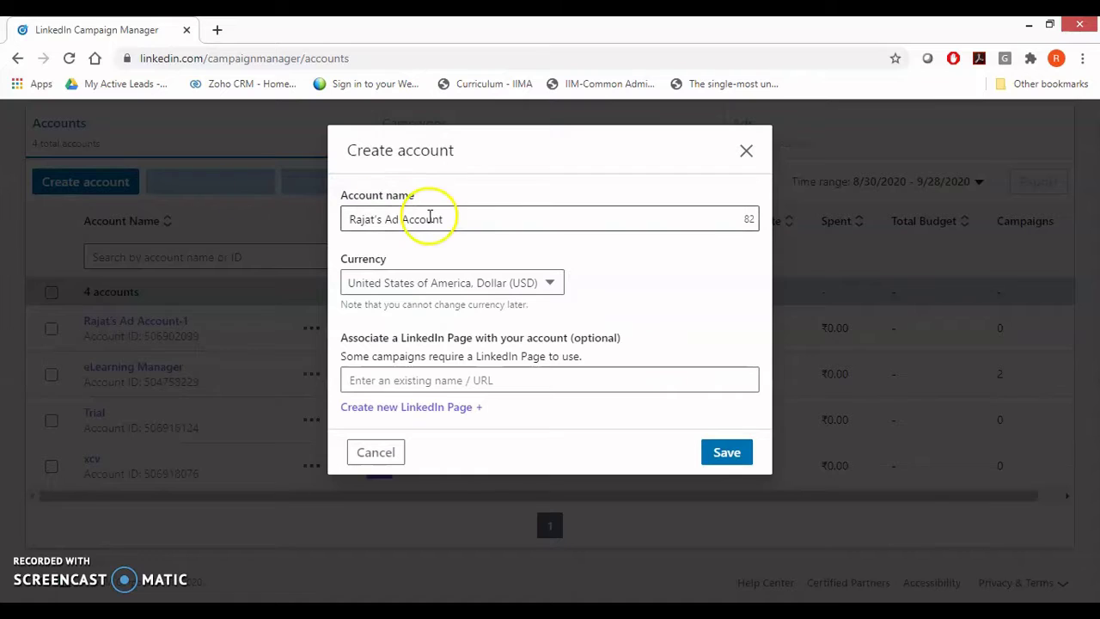
# Step: Name the ad account qwerty, set its currency to India, Rupee (INR), and save it
pyautogui.click(429, 217)
pyautogui.hotkey('ctrl', 'a')
pyautogui.write('qw')
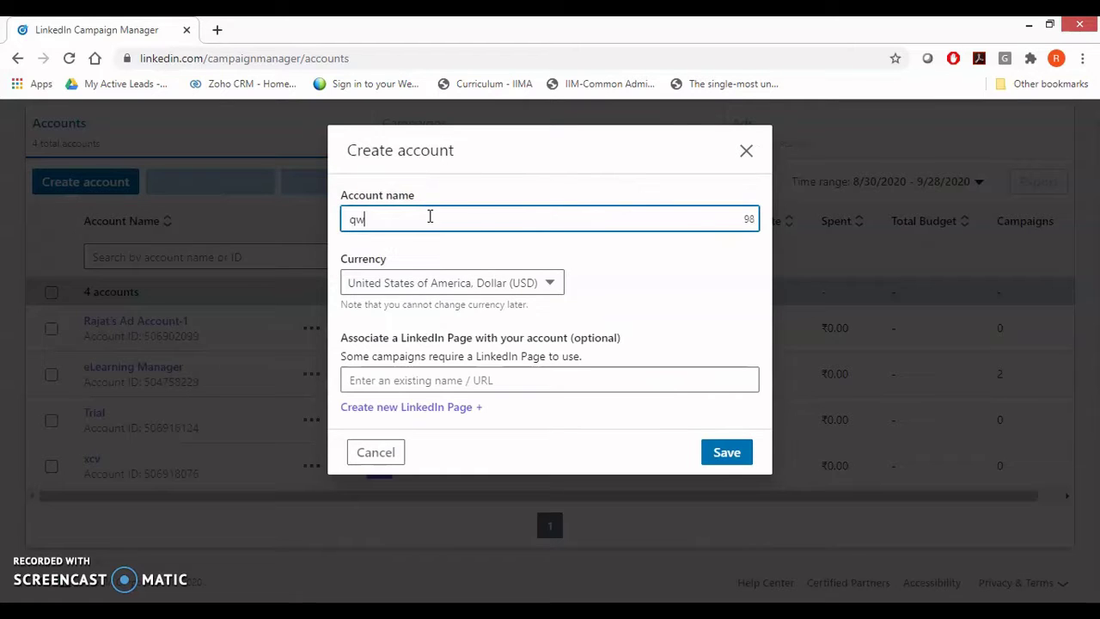
pyautogui.write('erty')
pyautogui.click(451, 281)
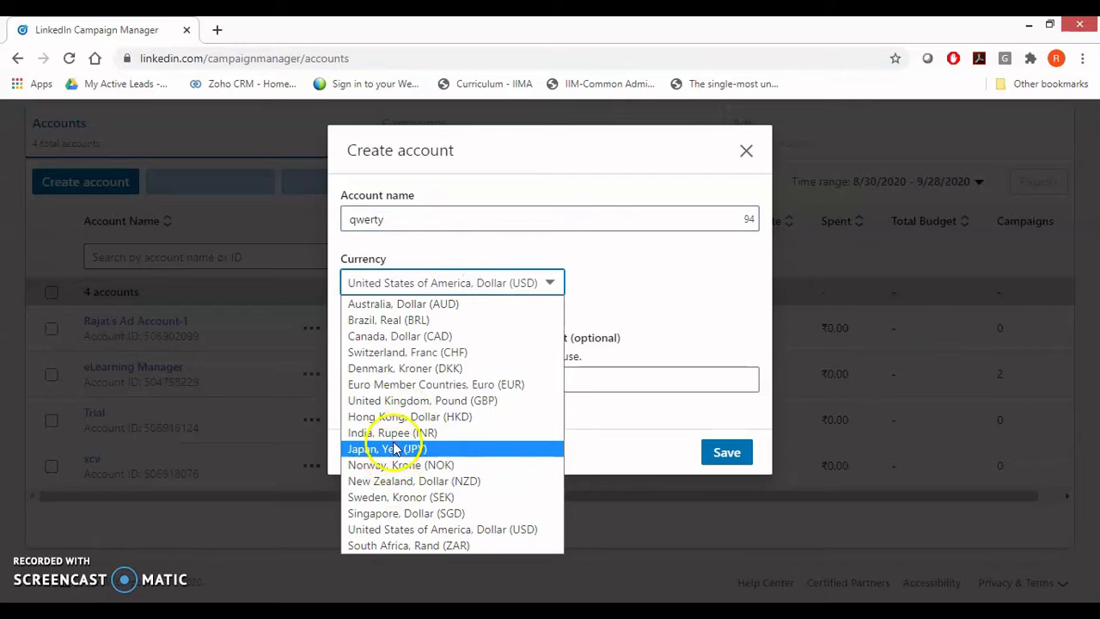
pyautogui.click(396, 433)
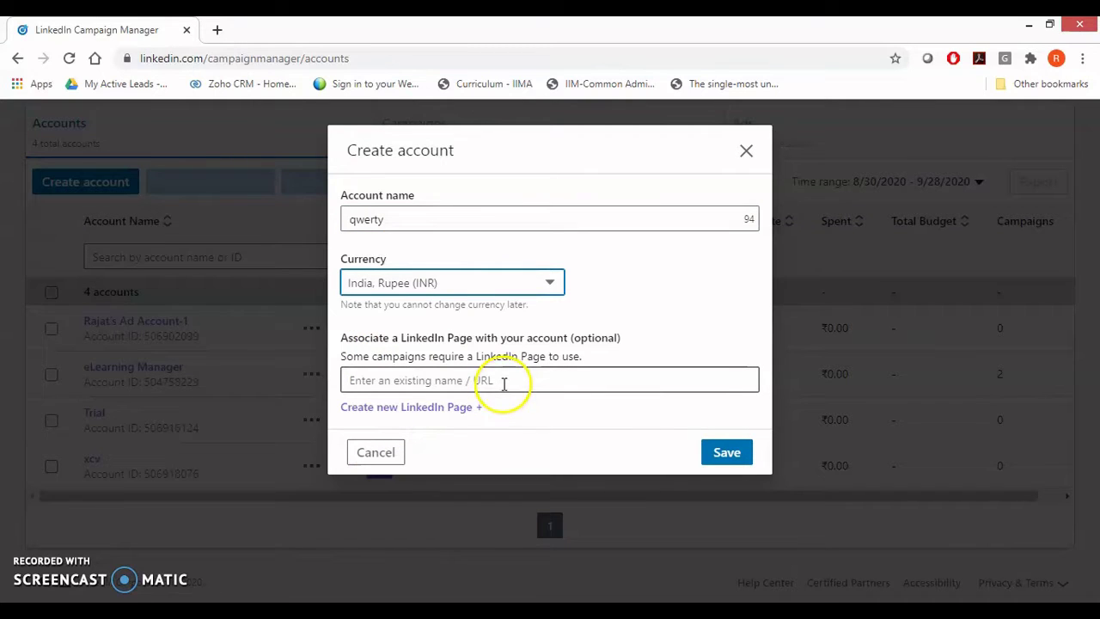
pyautogui.click(731, 449)
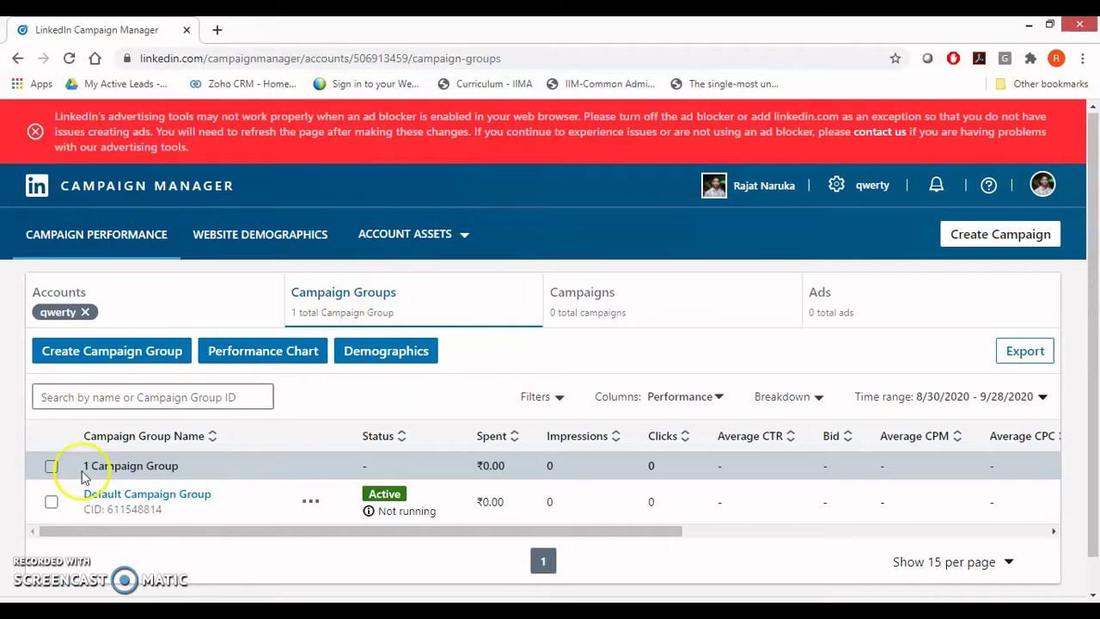
# Step: Open the Default Campaign Group of the qwerty account and start a new campaign in it
pyautogui.click(90, 505)
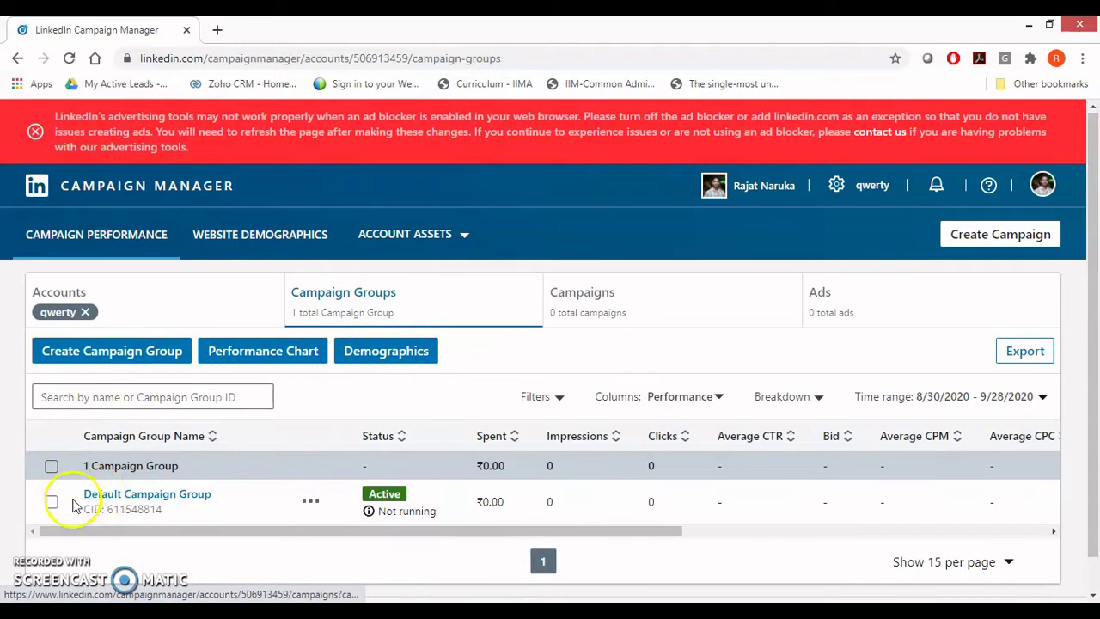
pyautogui.click(108, 500)
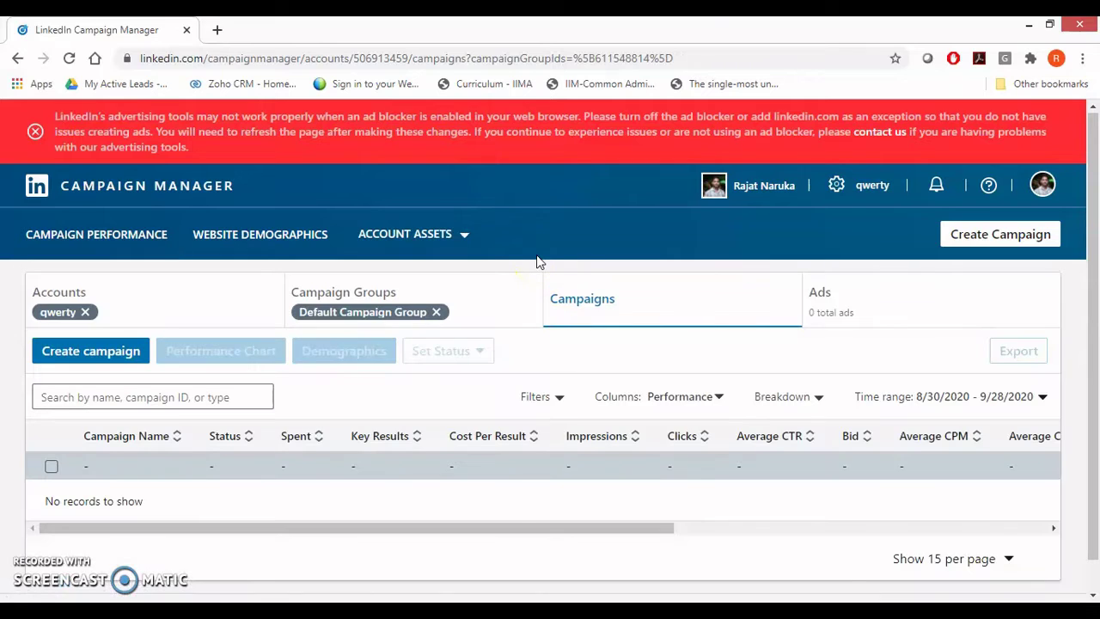
pyautogui.click(129, 351)
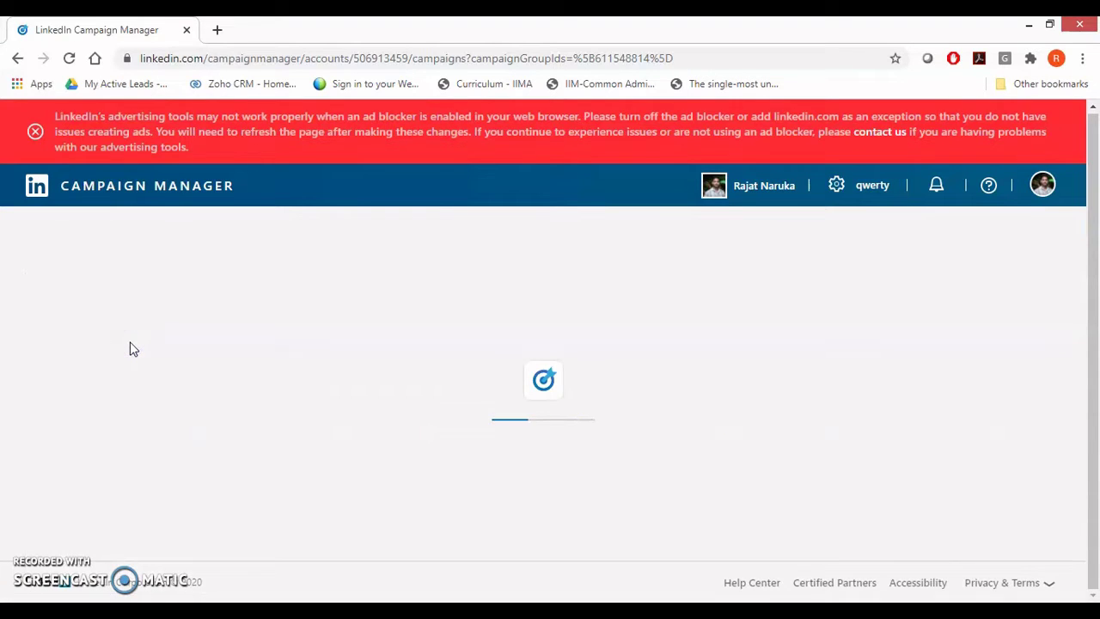
# Step: Try to dismiss the red ad-blocker warning banner above the campaign setup page
pyautogui.click(29, 136)
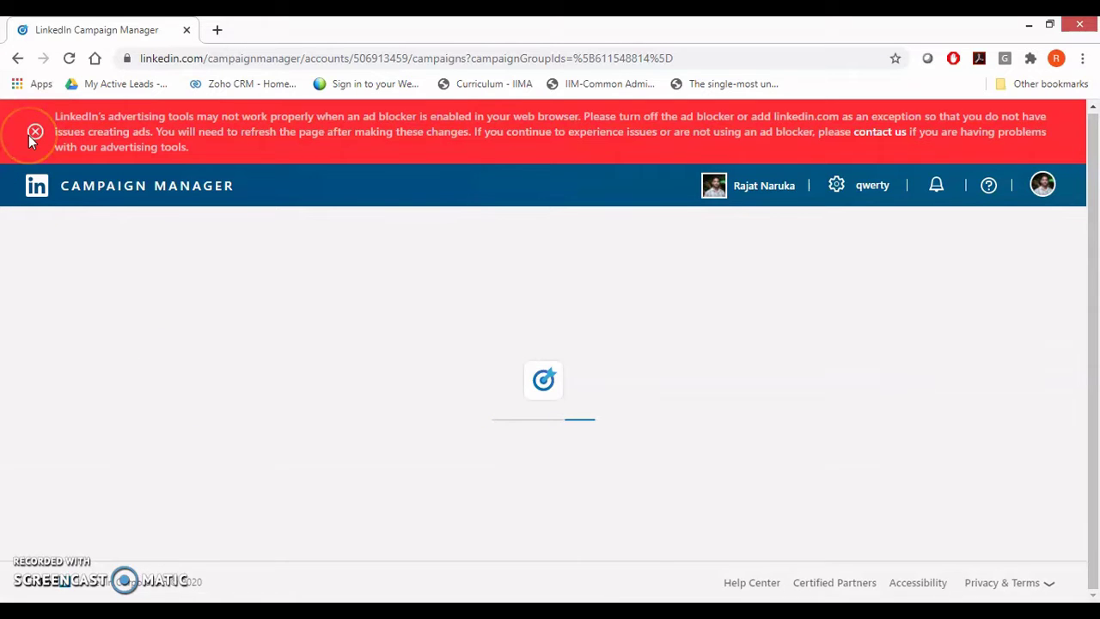
pyautogui.click(32, 135)
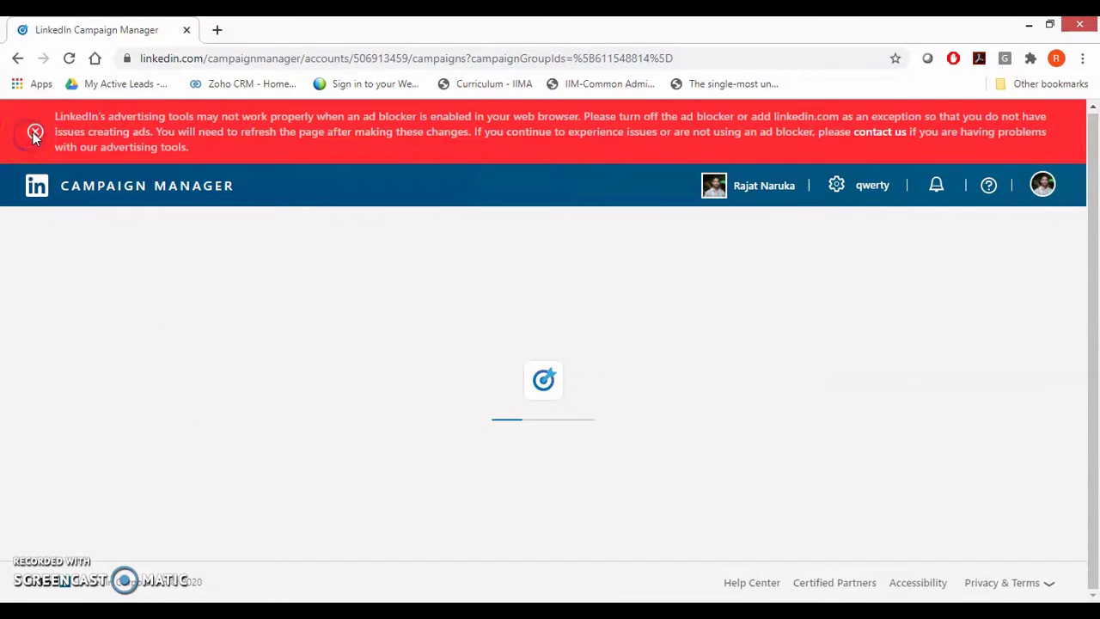
pyautogui.click(33, 136)
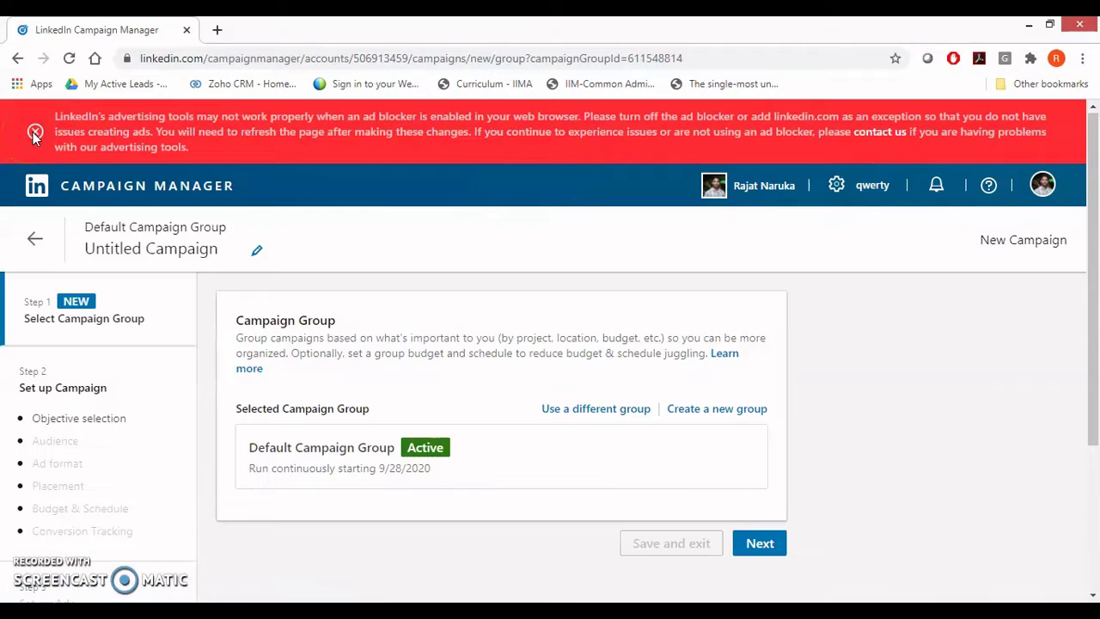
pyautogui.click(455, 278)
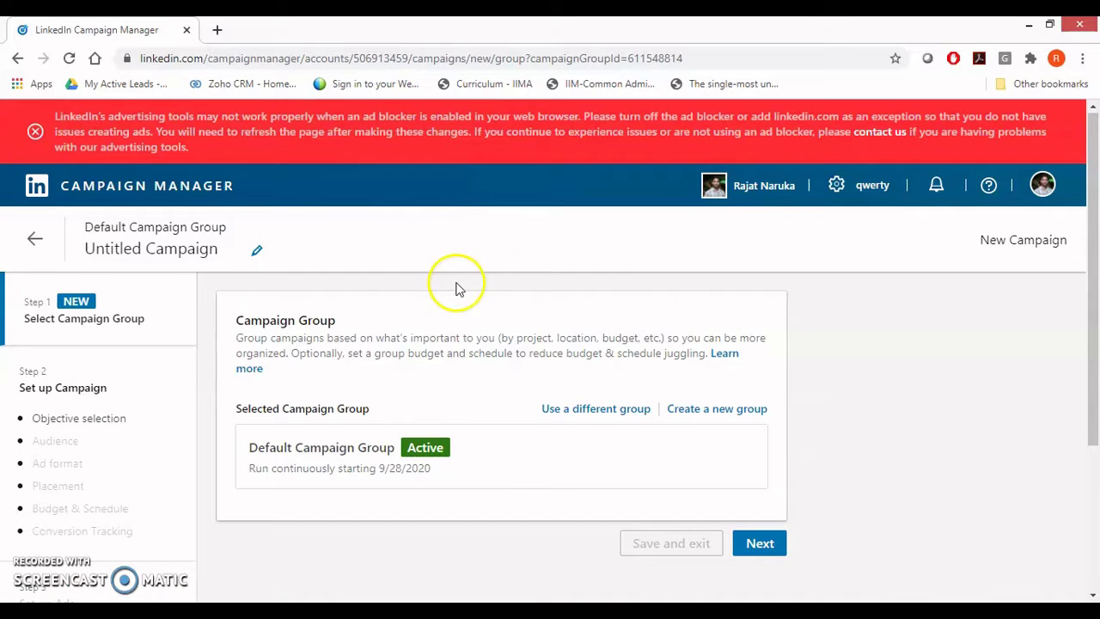
pyautogui.click(36, 133)
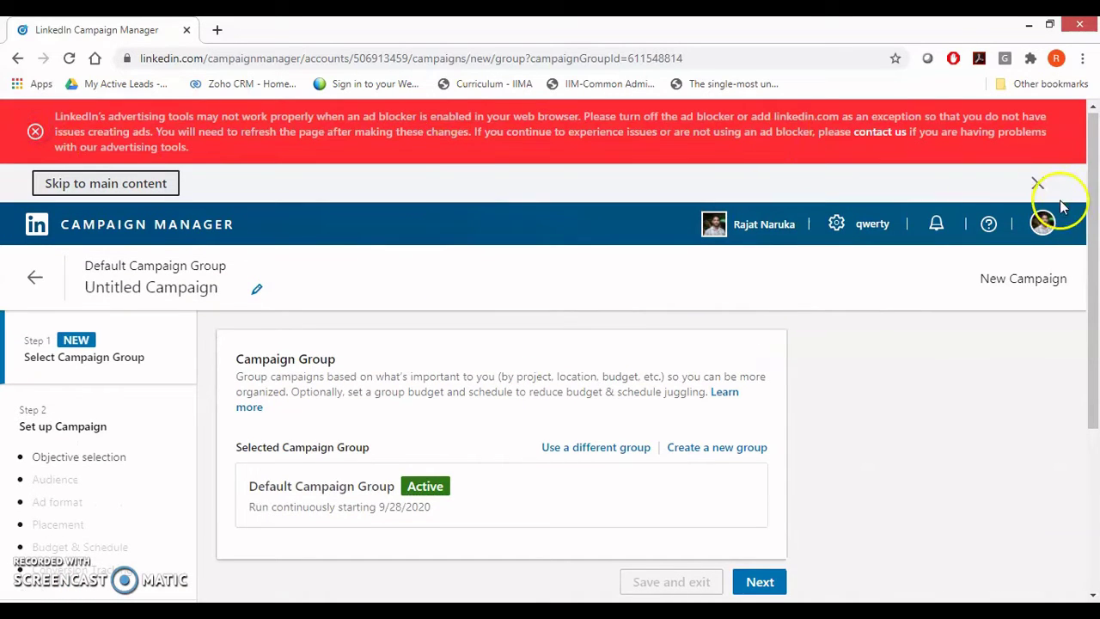
pyautogui.click(1039, 184)
pyautogui.click(36, 131)
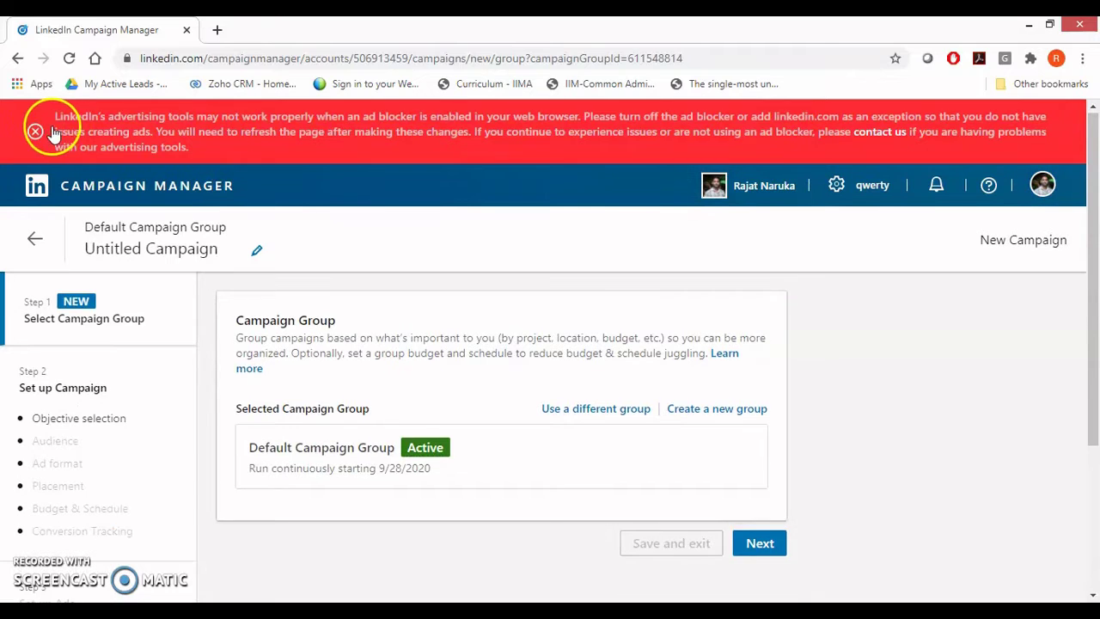
pyautogui.click(55, 183)
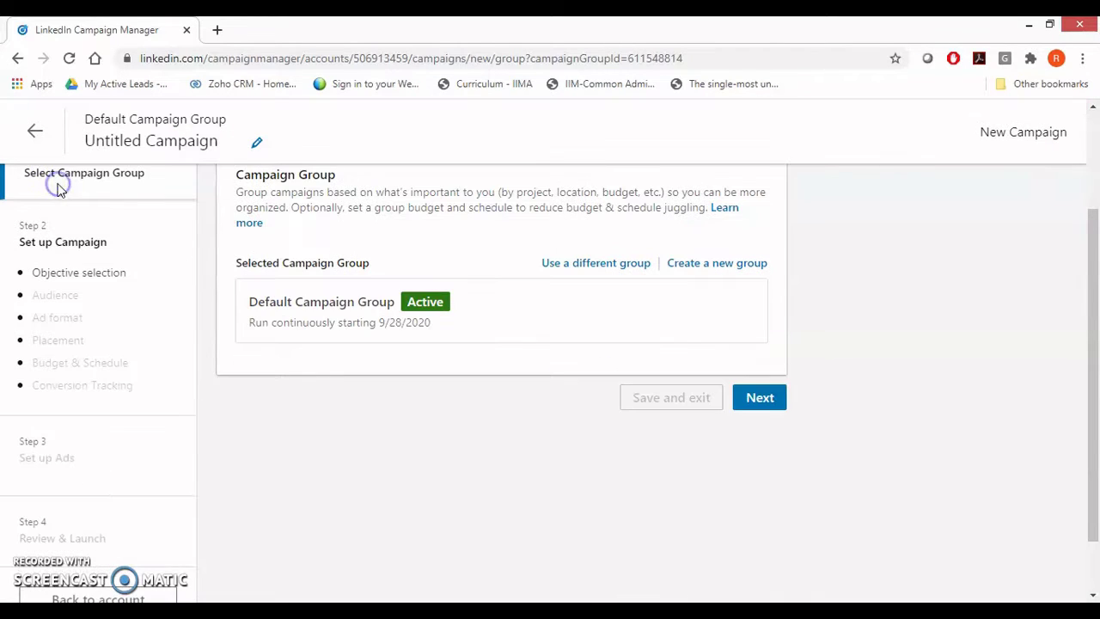
# Step: Keep the Default Campaign Group for the campaign and choose Brand awareness as its objective
pyautogui.moveTo(1088, 246); pyautogui.dragTo(1096, 209)
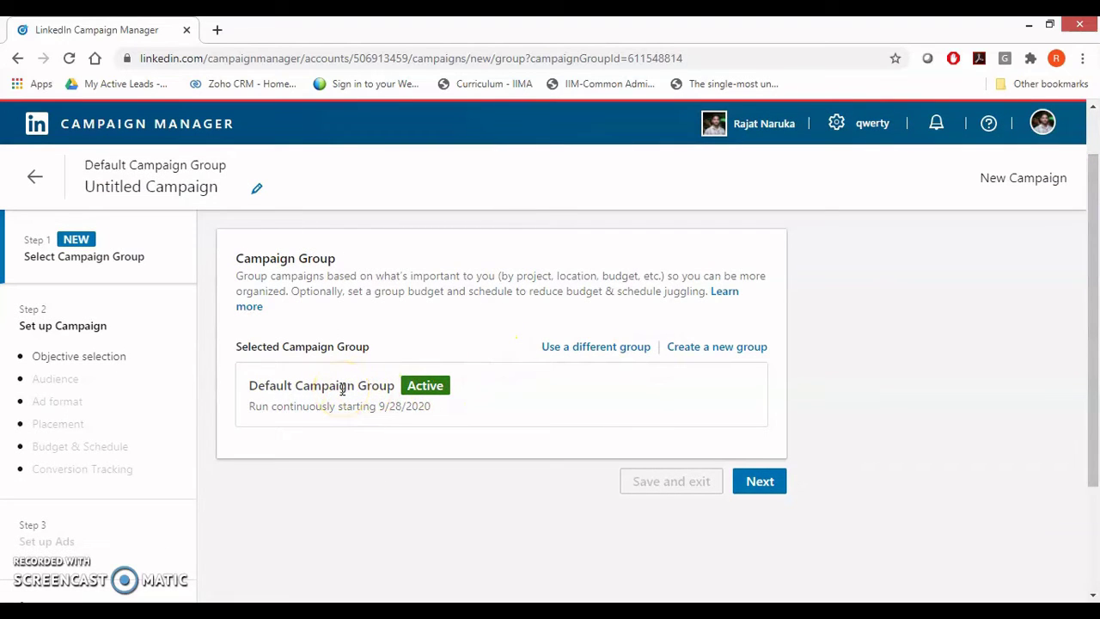
pyautogui.click(752, 483)
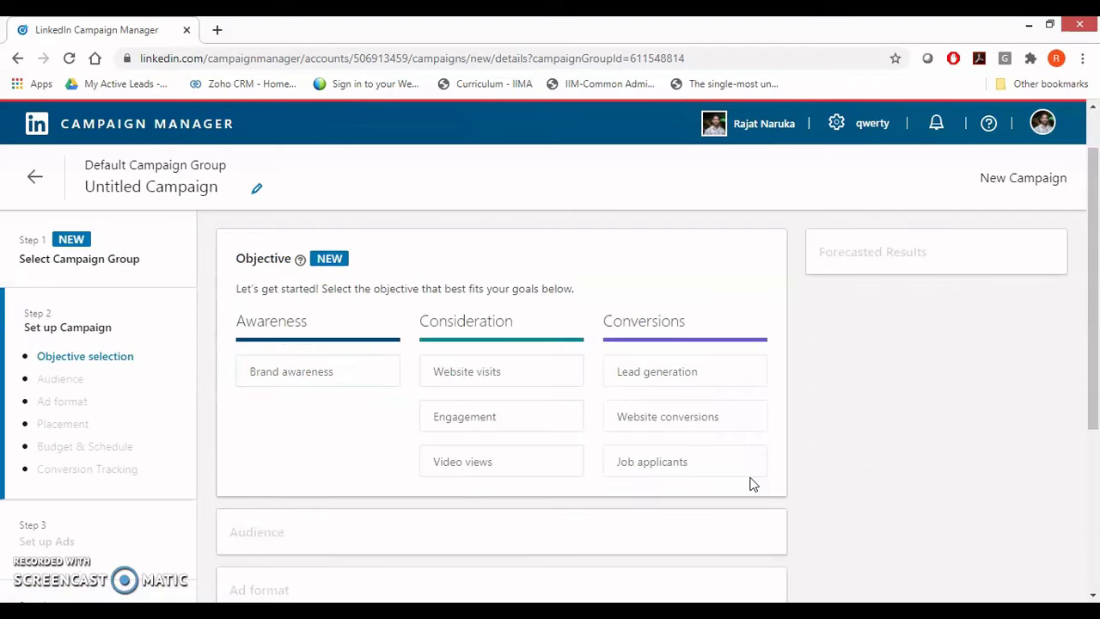
pyautogui.moveTo(466, 371)
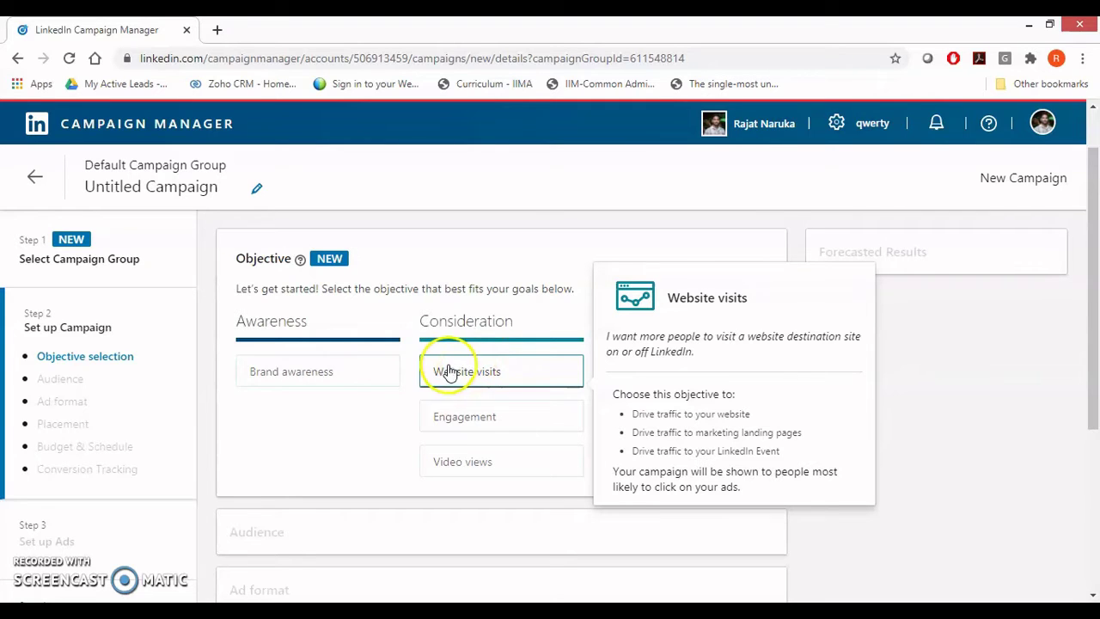
pyautogui.moveTo(369, 381)
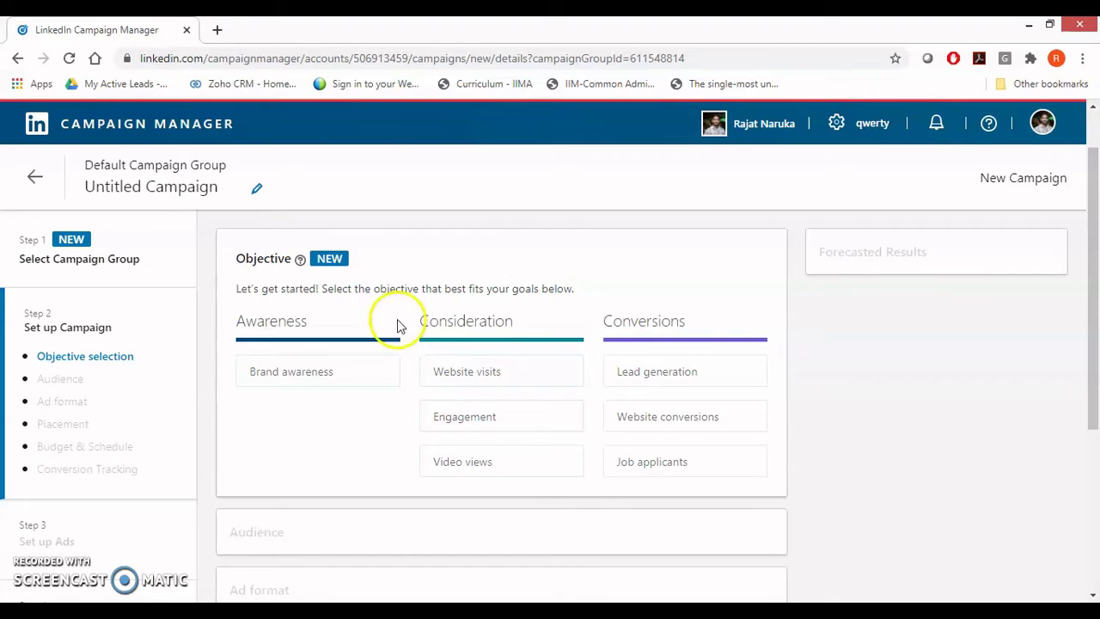
pyautogui.click(344, 371)
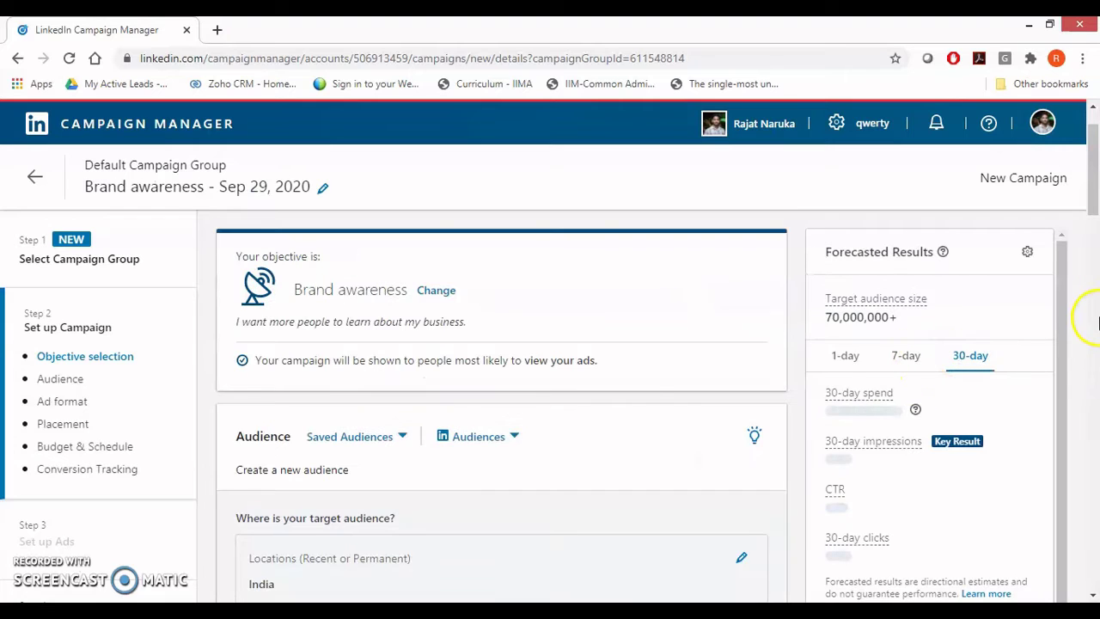
# Step: Examine the target audience options, the available ad formats and the definition of CTR in the forecasted results
pyautogui.moveTo(1094, 189); pyautogui.dragTo(1094, 271)
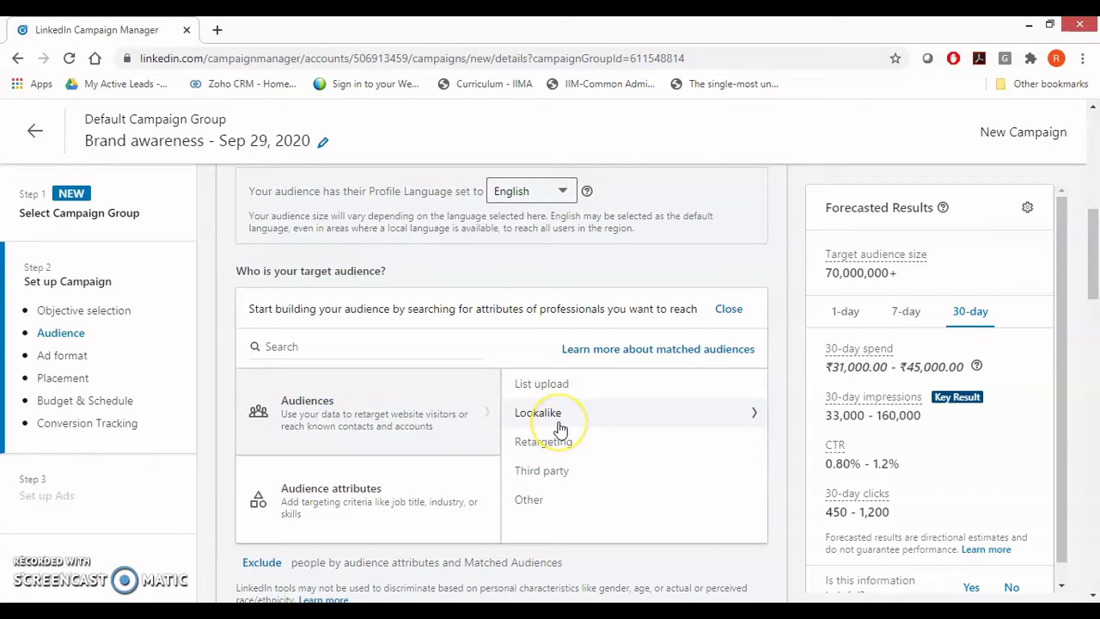
pyautogui.click(560, 425)
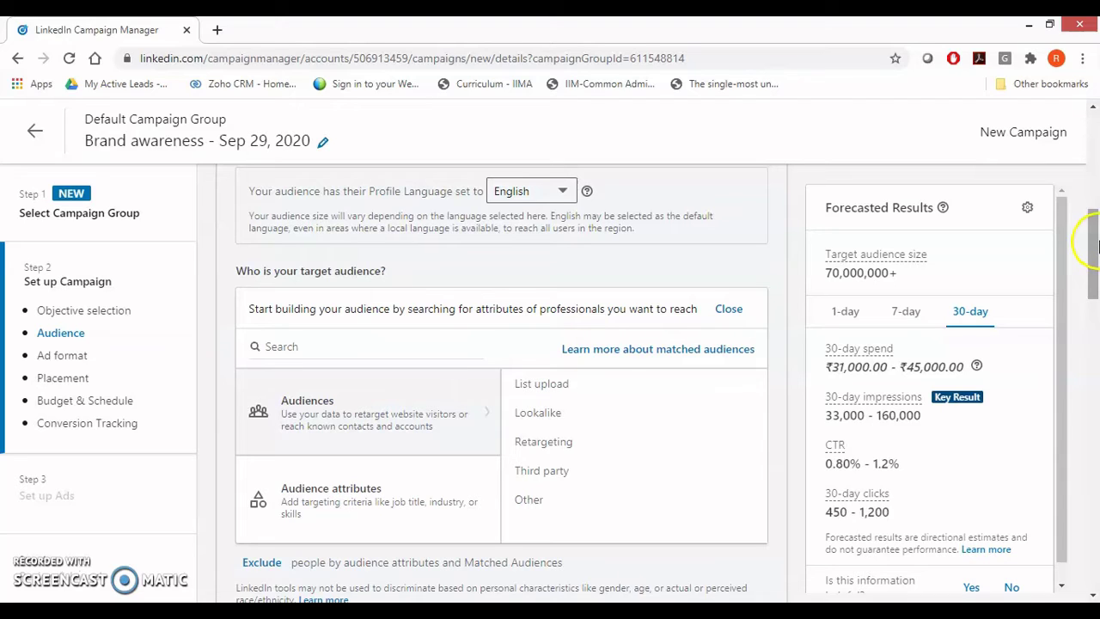
pyautogui.moveTo(1097, 255); pyautogui.dragTo(1096, 341)
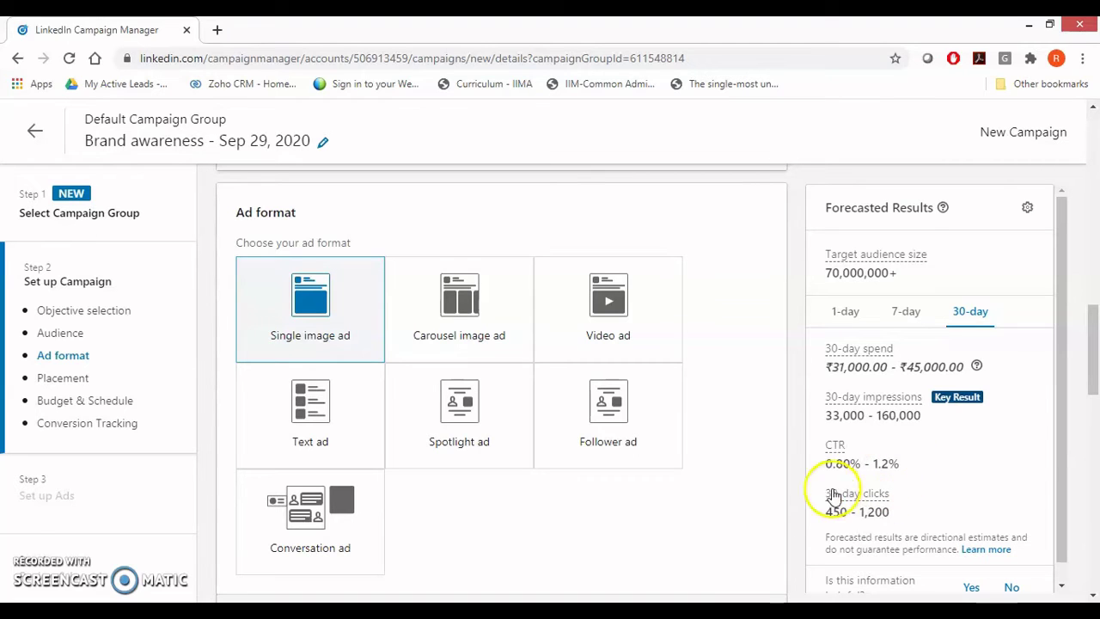
pyautogui.click(832, 449)
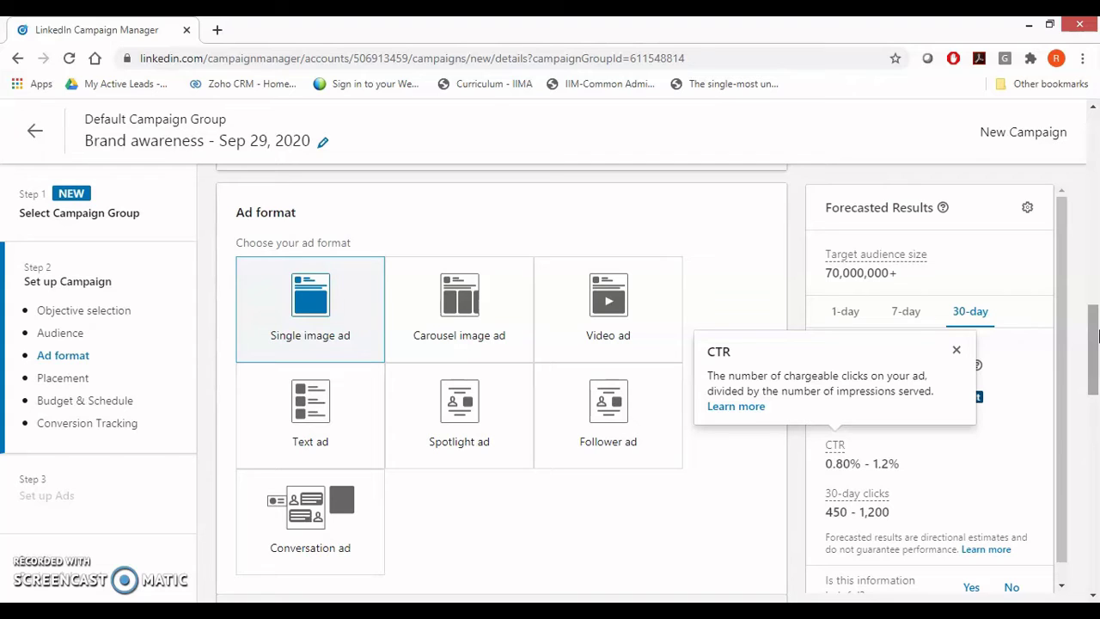
pyautogui.moveTo(1096, 336); pyautogui.dragTo(1096, 337)
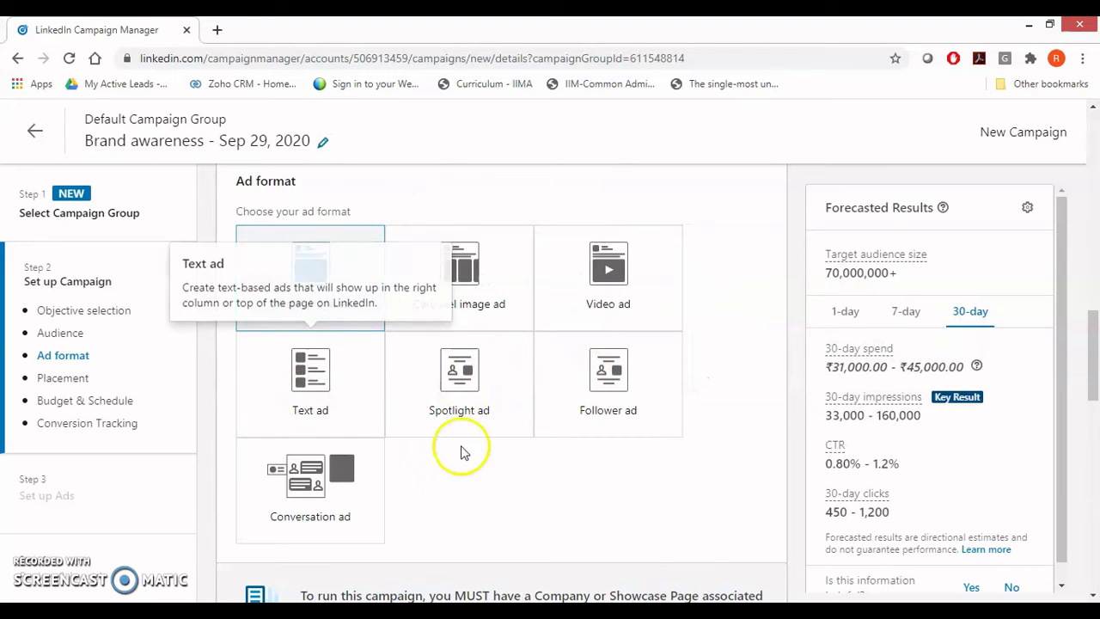
# Step: Pick eLearningIndustry as the company page for the campaign
pyautogui.moveTo(1093, 323); pyautogui.dragTo(1095, 387)
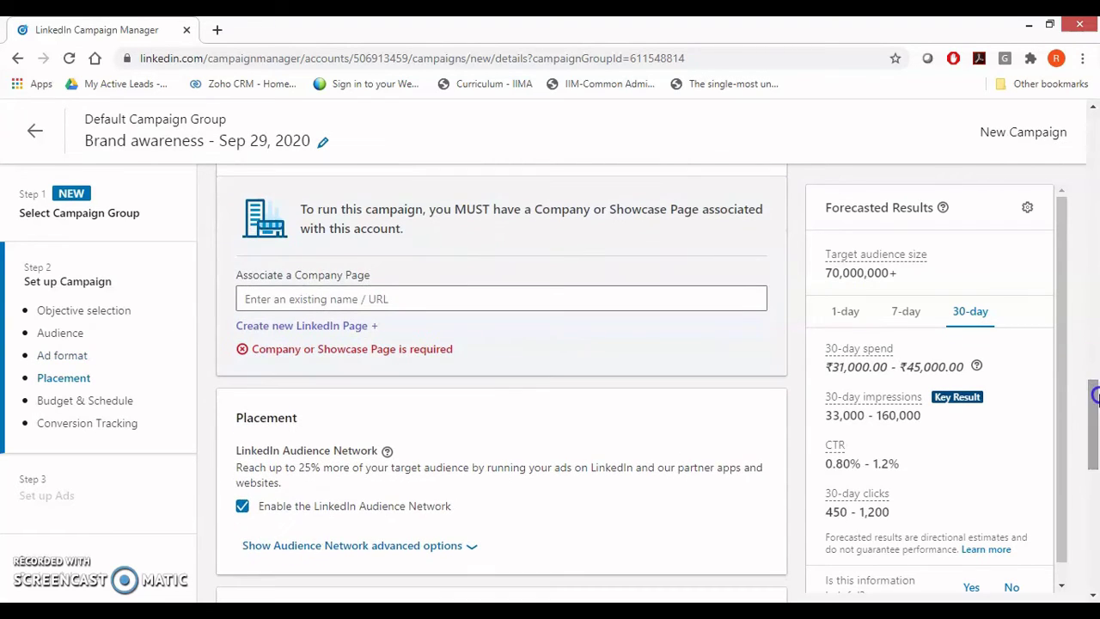
pyautogui.click(474, 295)
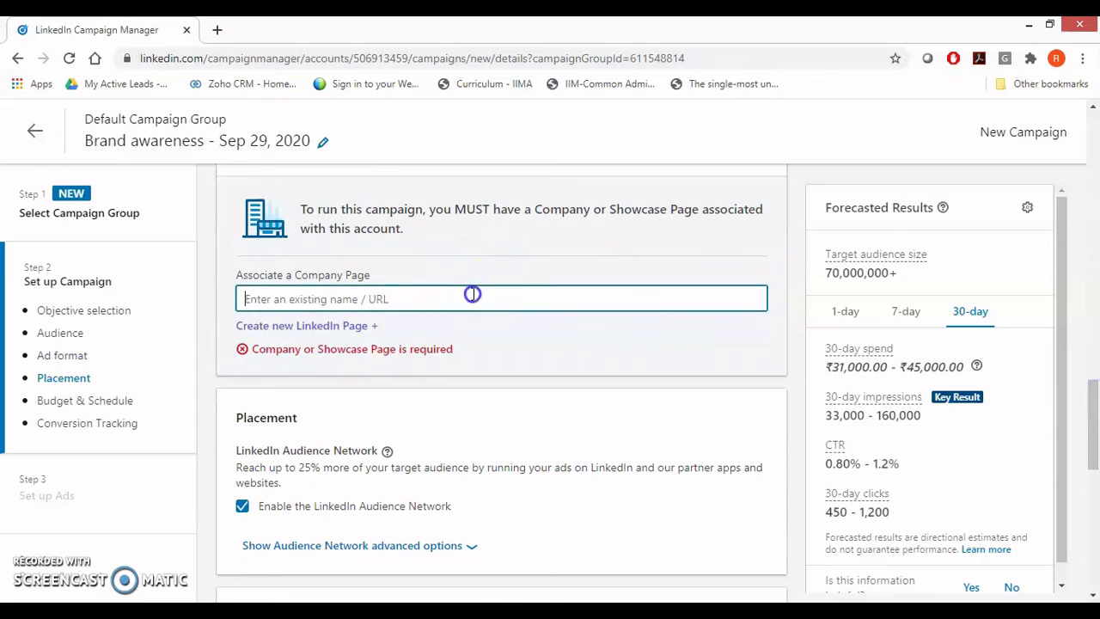
pyautogui.write('e')
pyautogui.click(316, 300)
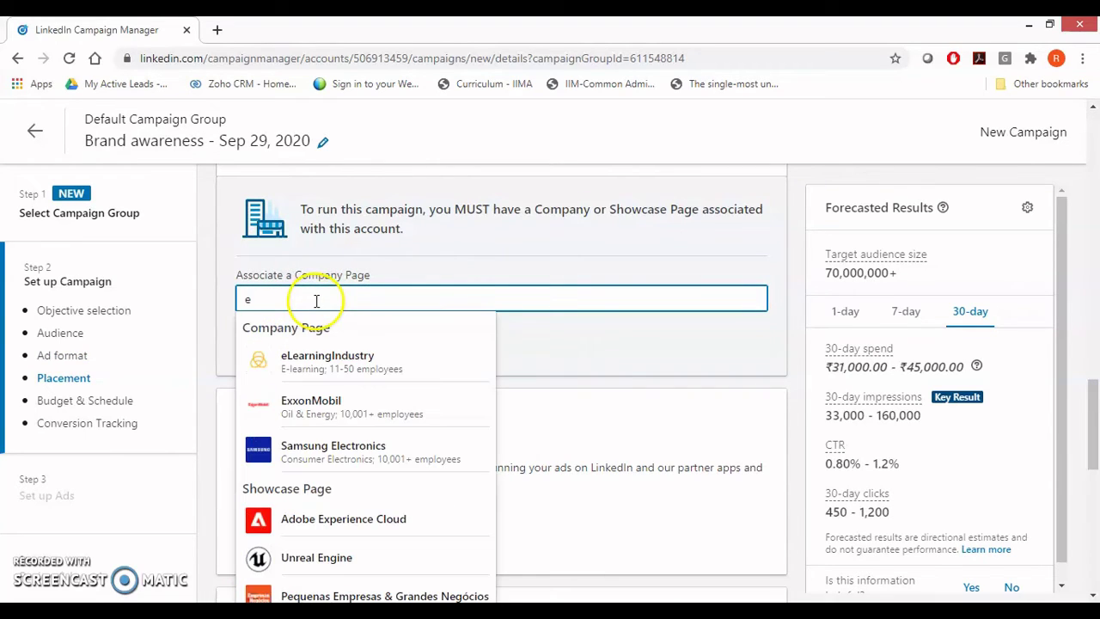
pyautogui.click(329, 356)
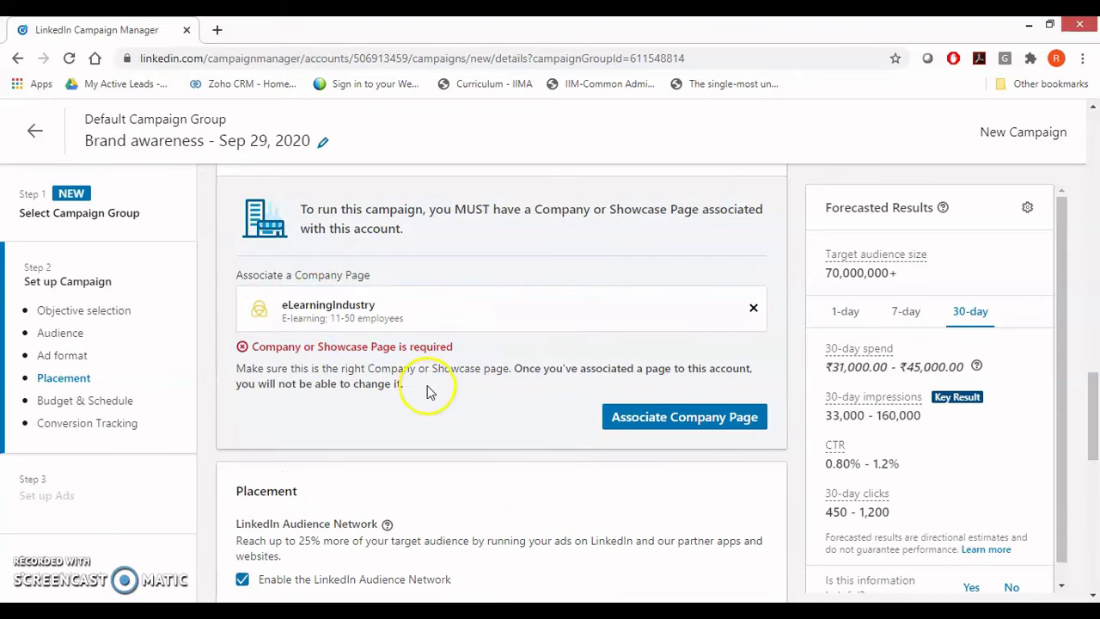
# Step: Go through the placement and daily budget settings and keep Automated Bid as the campaign's bid type
pyautogui.moveTo(1095, 380); pyautogui.dragTo(1096, 427)
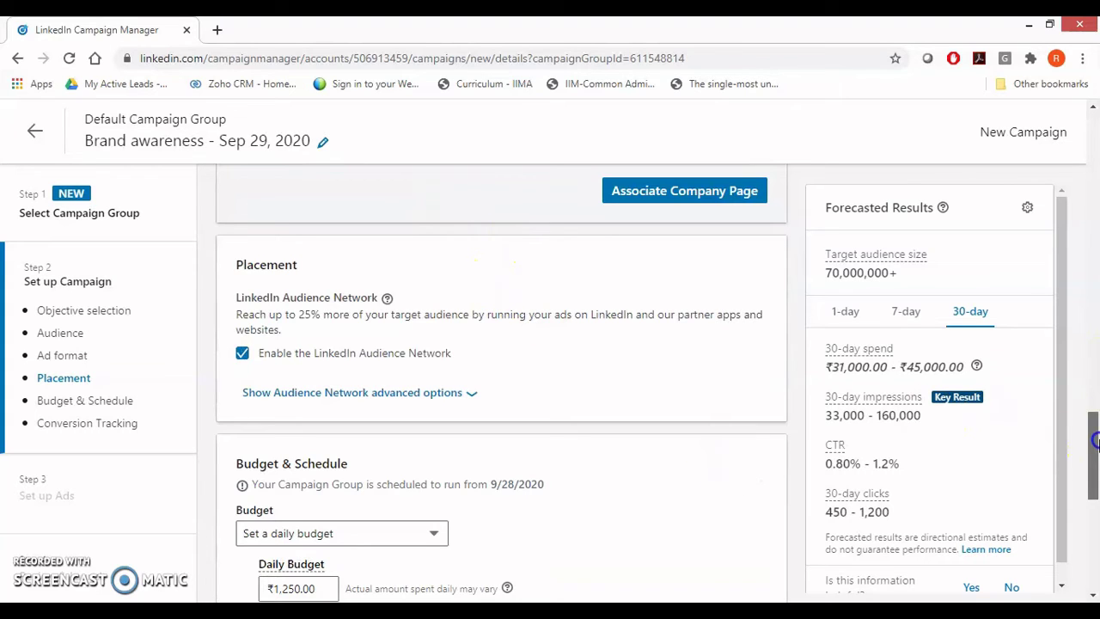
pyautogui.moveTo(1096, 440); pyautogui.dragTo(1096, 462)
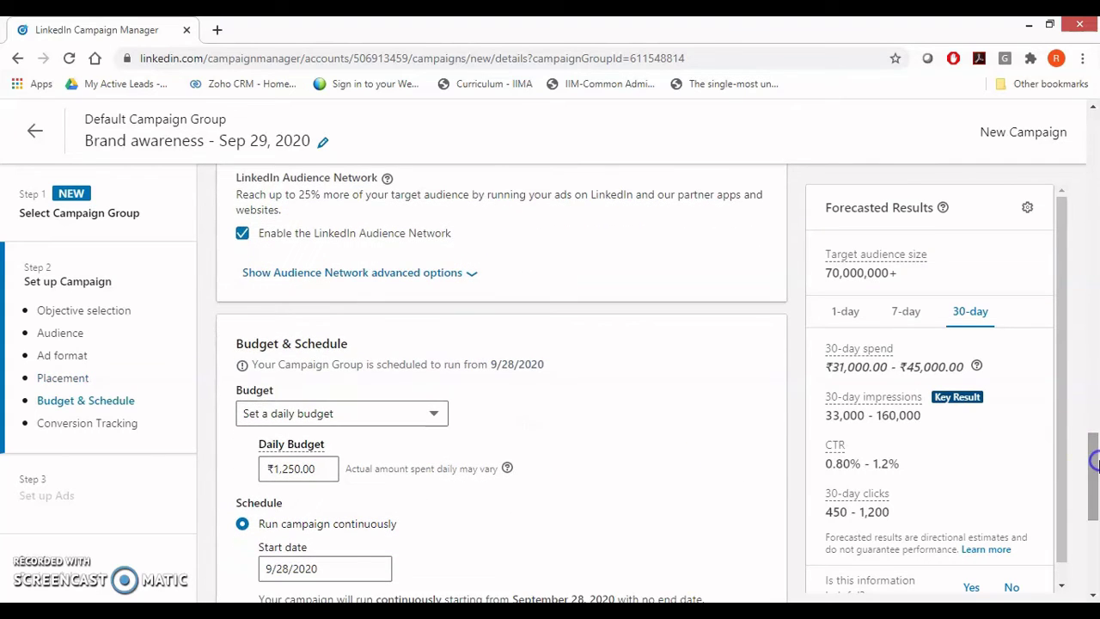
pyautogui.click(305, 469)
pyautogui.moveTo(1088, 456); pyautogui.dragTo(1096, 503)
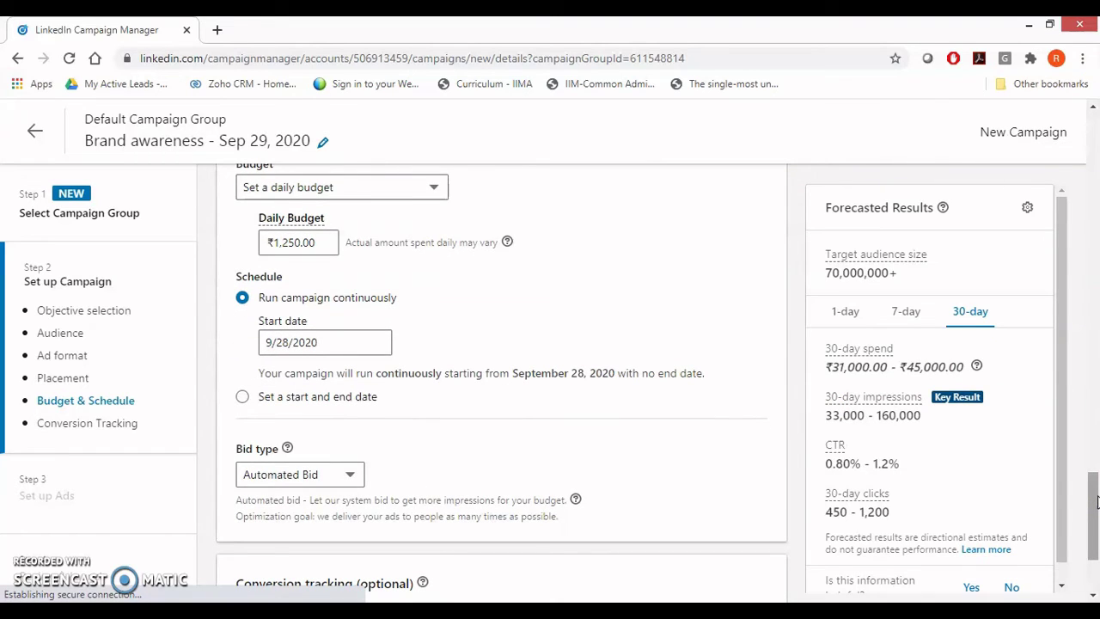
pyautogui.click(302, 472)
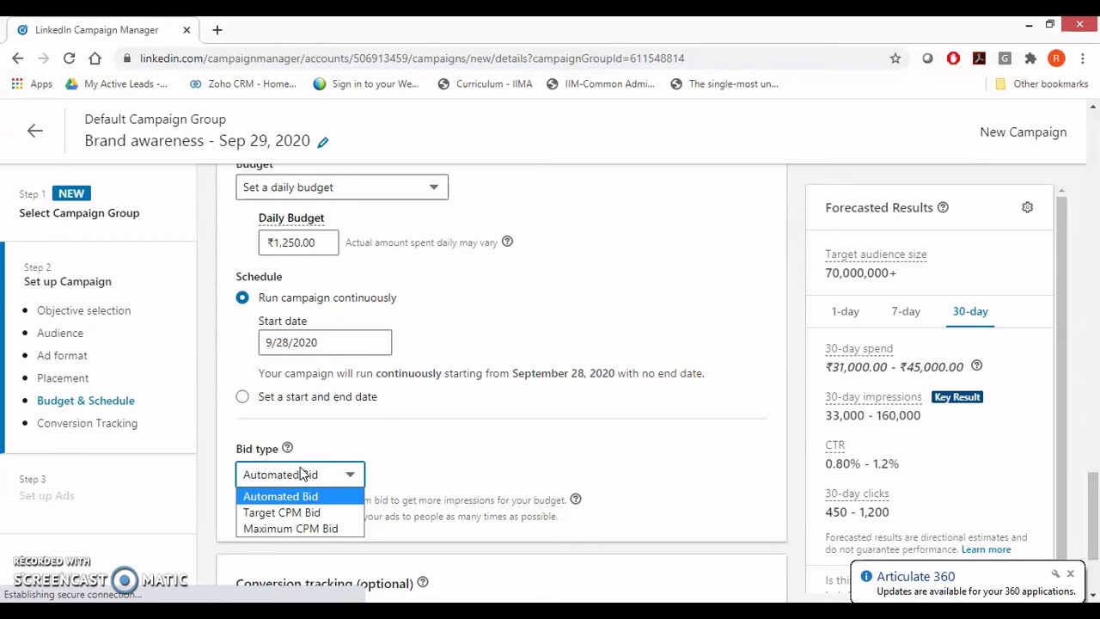
pyautogui.click(309, 499)
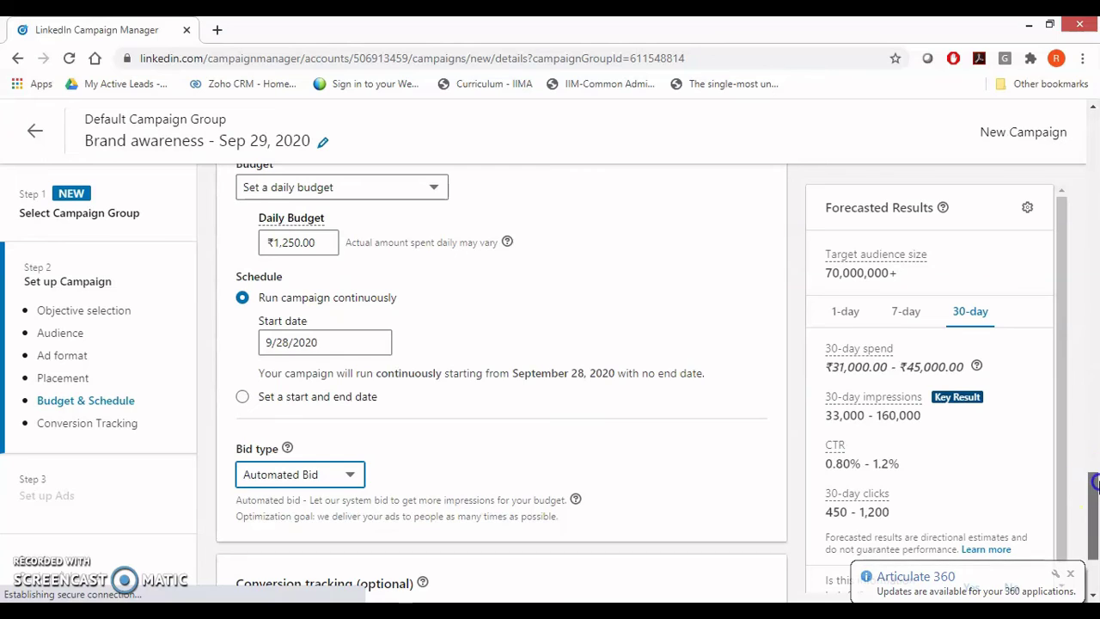
# Step: Leave the optional conversion tracking empty and continue to setting up the campaign's ads
pyautogui.moveTo(1095, 483); pyautogui.dragTo(1095, 503)
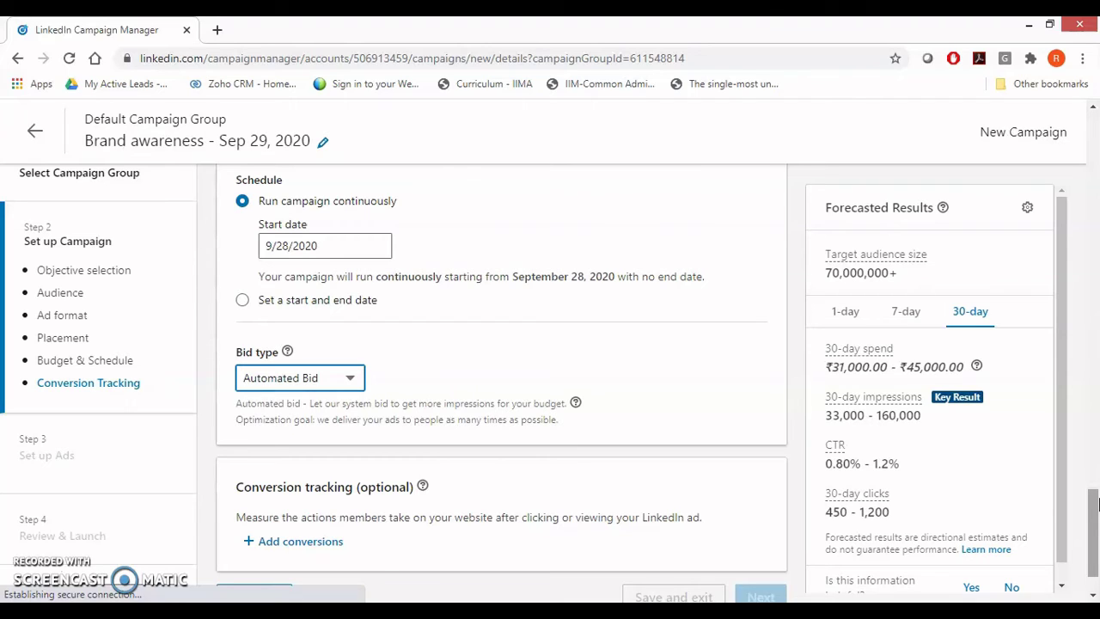
pyautogui.scroll(-1, 1096, 503)
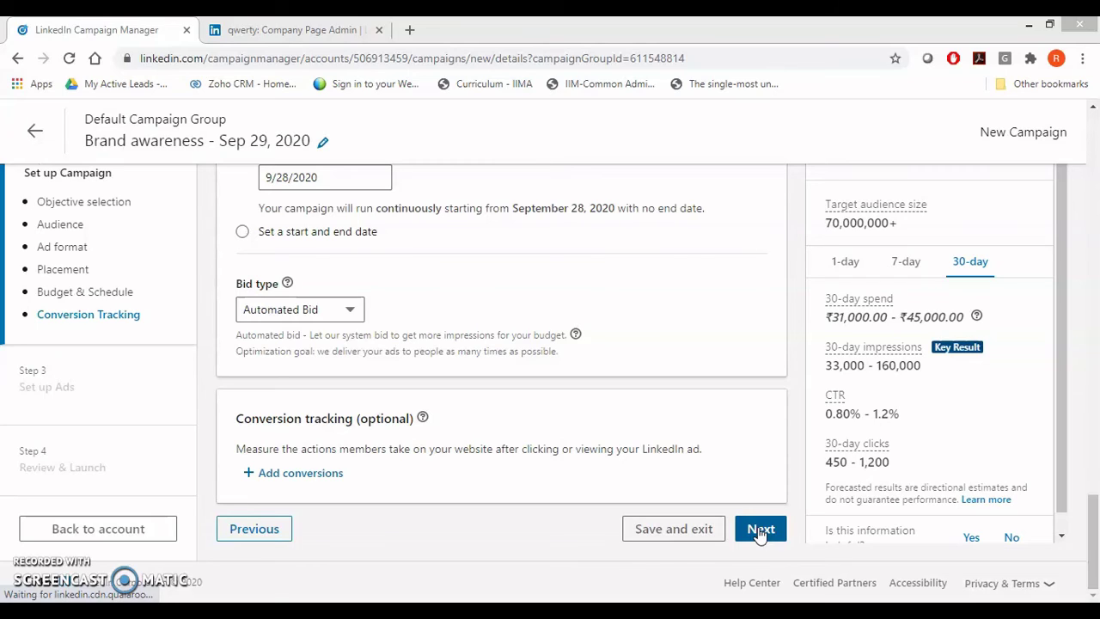
pyautogui.click(759, 531)
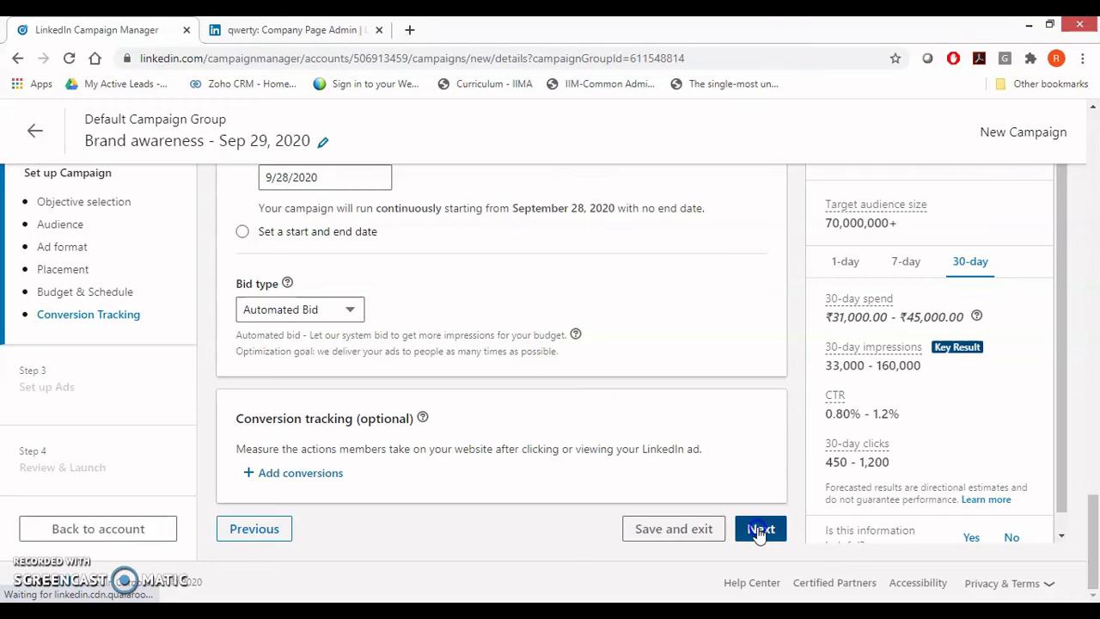
pyautogui.click(840, 483)
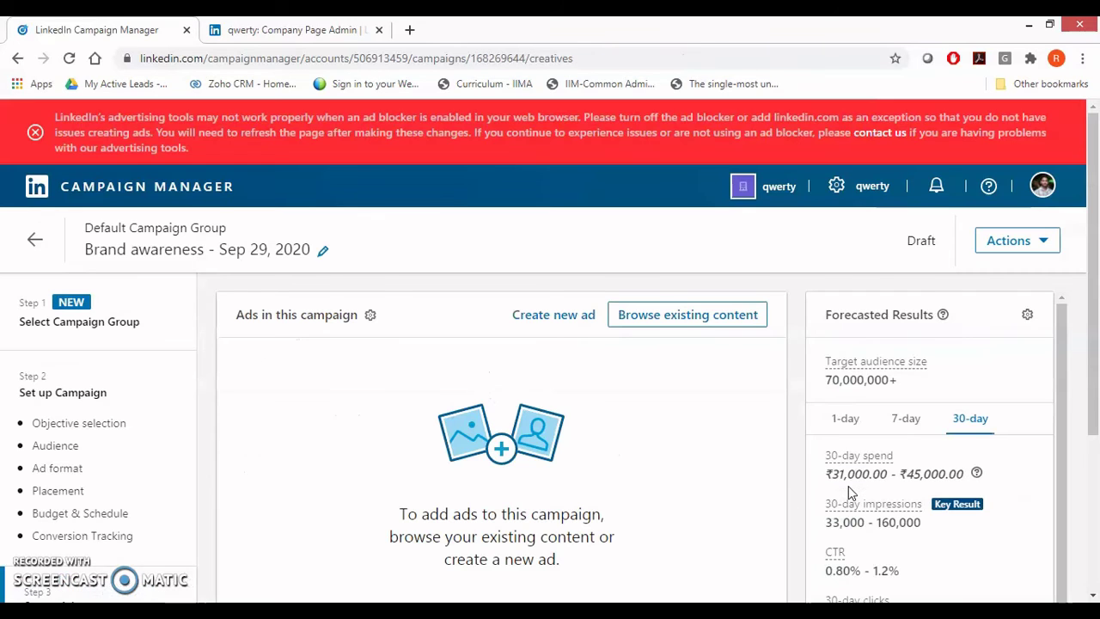
# Step: Start a new Single Image ad and go through its name, introductory text and destination URL fields
pyautogui.click(548, 315)
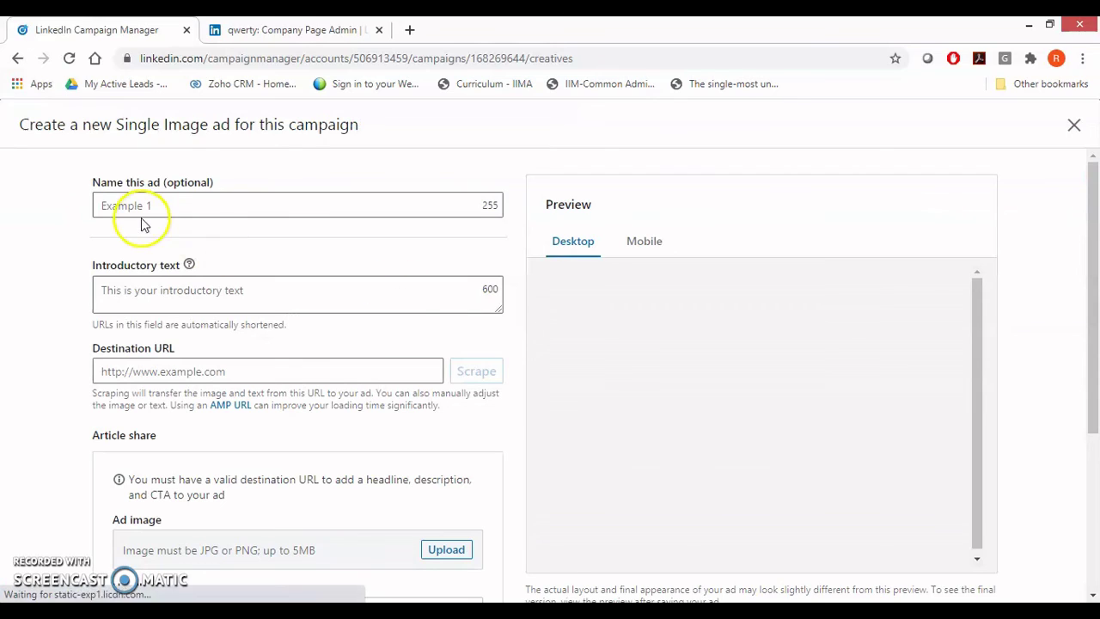
pyautogui.click(204, 210)
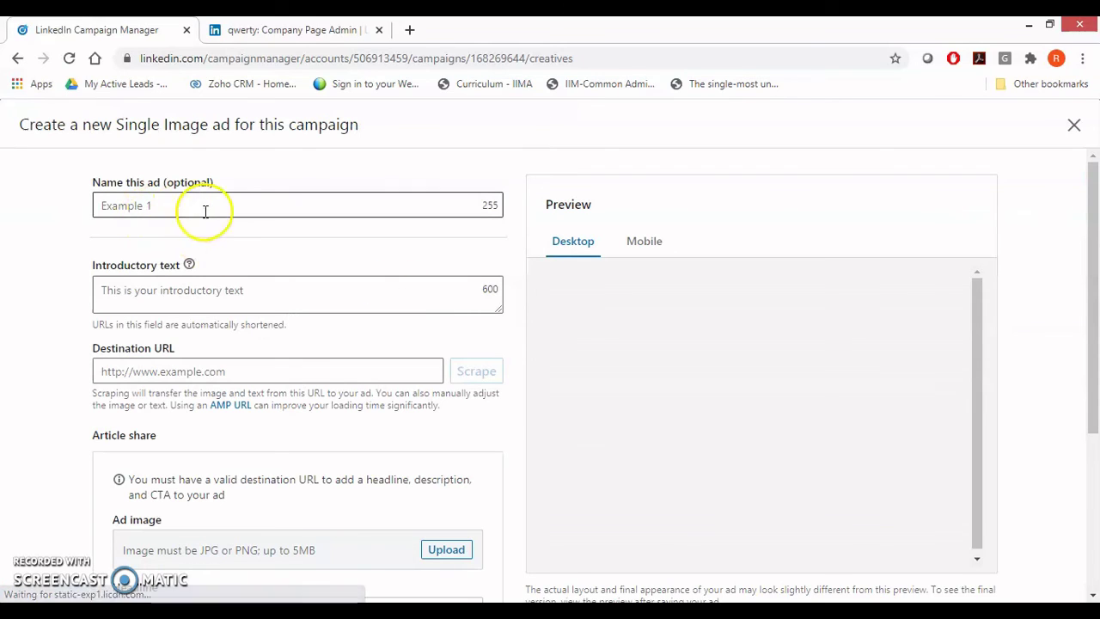
pyautogui.click(258, 290)
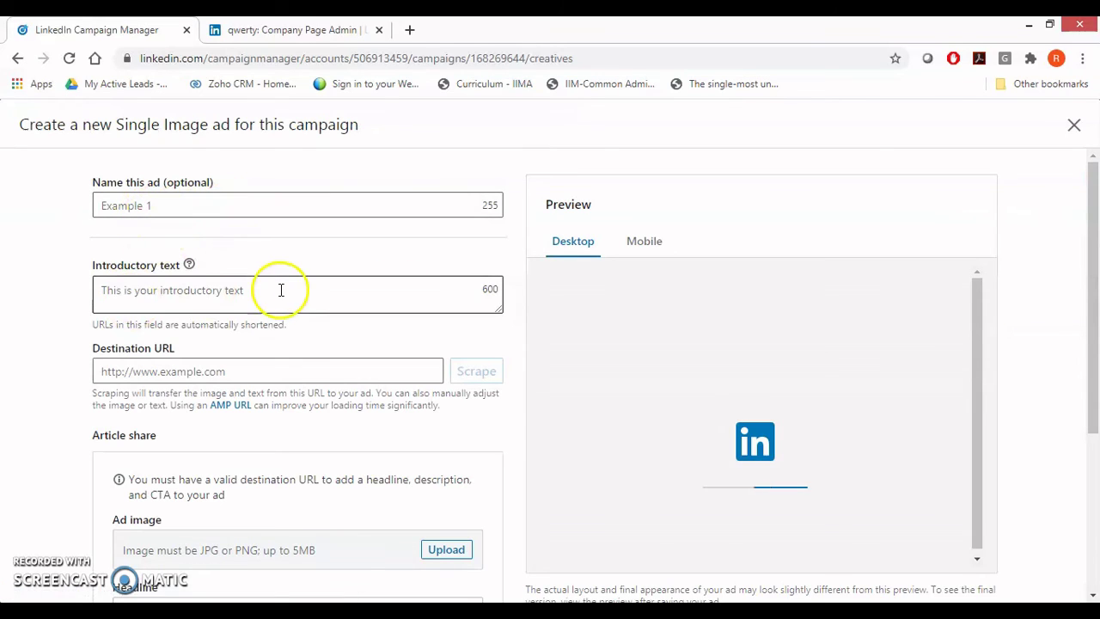
pyautogui.click(179, 375)
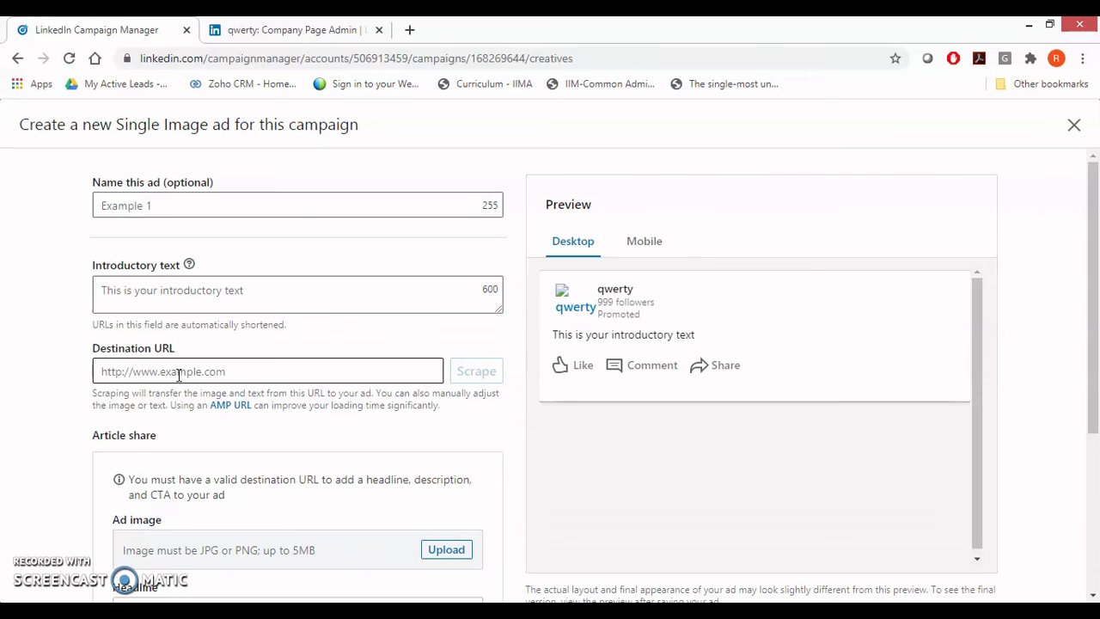
pyautogui.click(210, 370)
# Step: Check the ad's mobile and desktop previews and examine the ad image, headline, description and call-to-action fields
pyautogui.moveTo(1083, 208); pyautogui.dragTo(1095, 268)
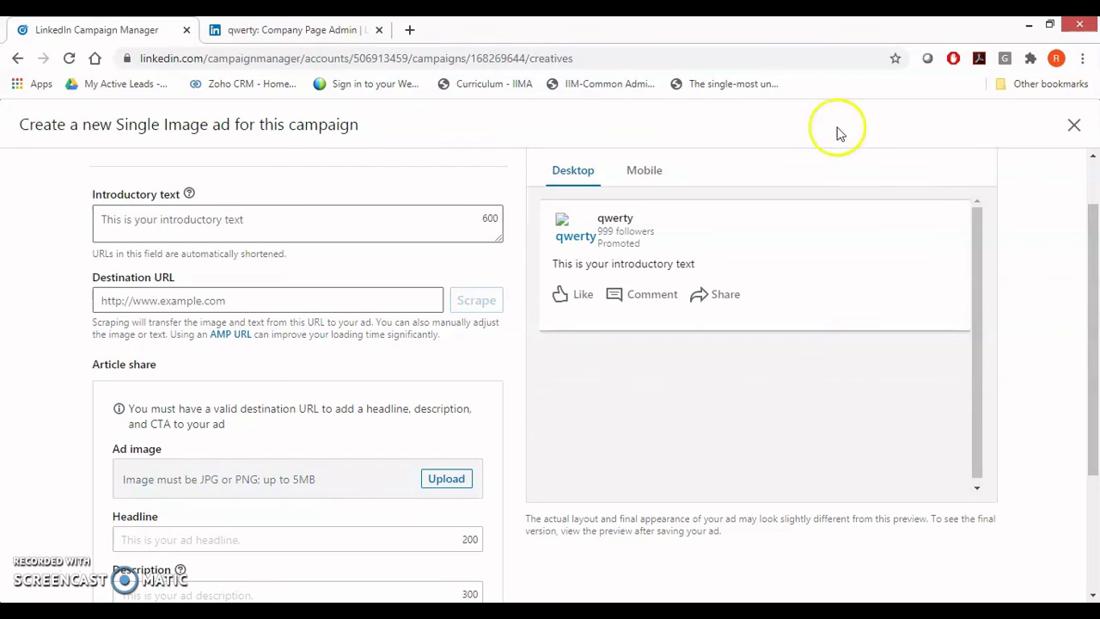
pyautogui.click(636, 172)
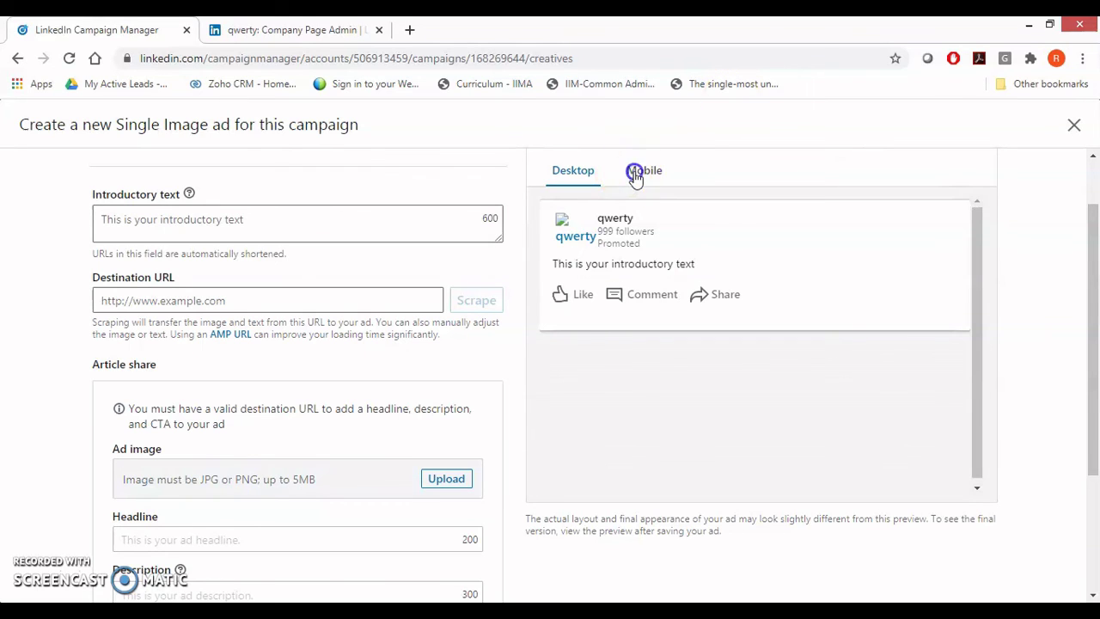
pyautogui.click(584, 176)
pyautogui.click(1096, 268)
pyautogui.moveTo(1095, 268); pyautogui.dragTo(1097, 347)
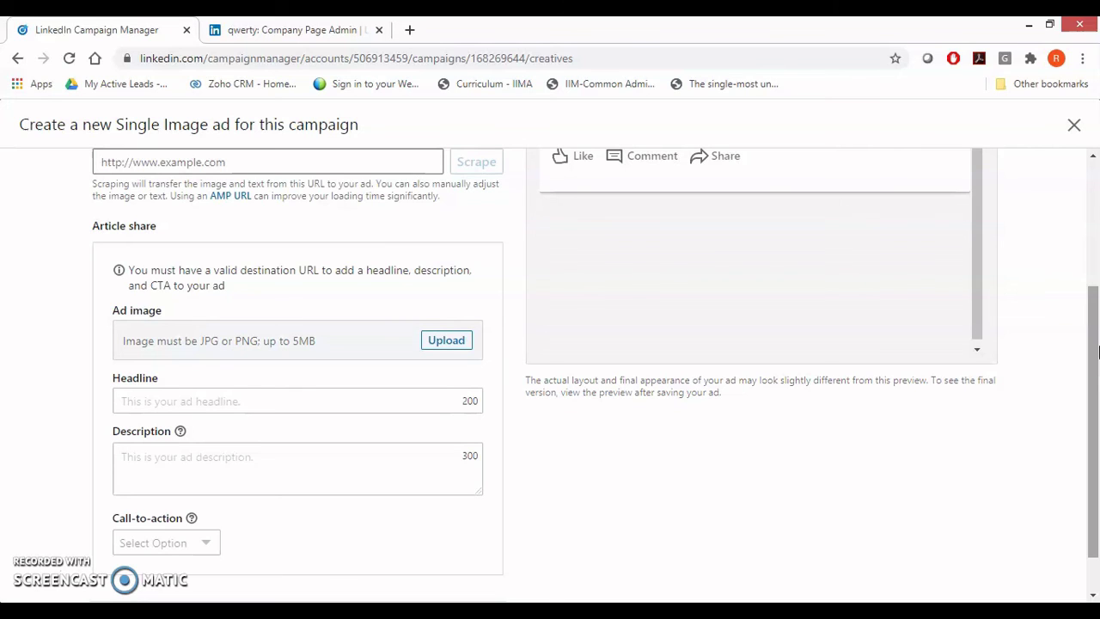
pyautogui.scroll(1, 1085, 332)
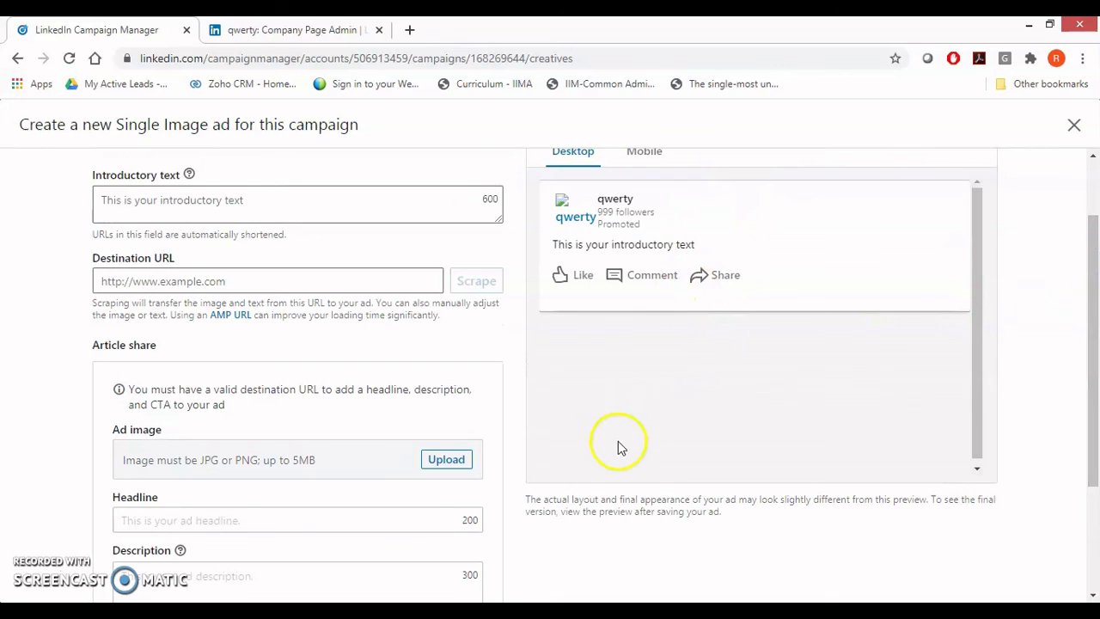
pyautogui.scroll(-1, 1097, 289)
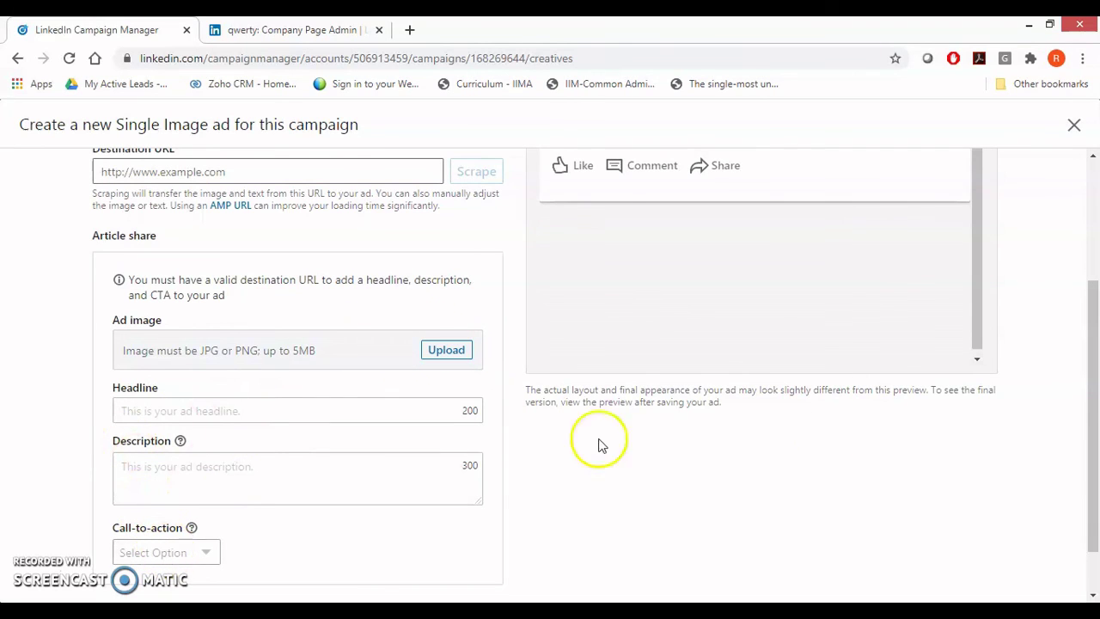
# Step: Submit the Single Image ad for creation with Add to campaign enabled and its content fields left empty
pyautogui.scroll(-1, 1097, 415)
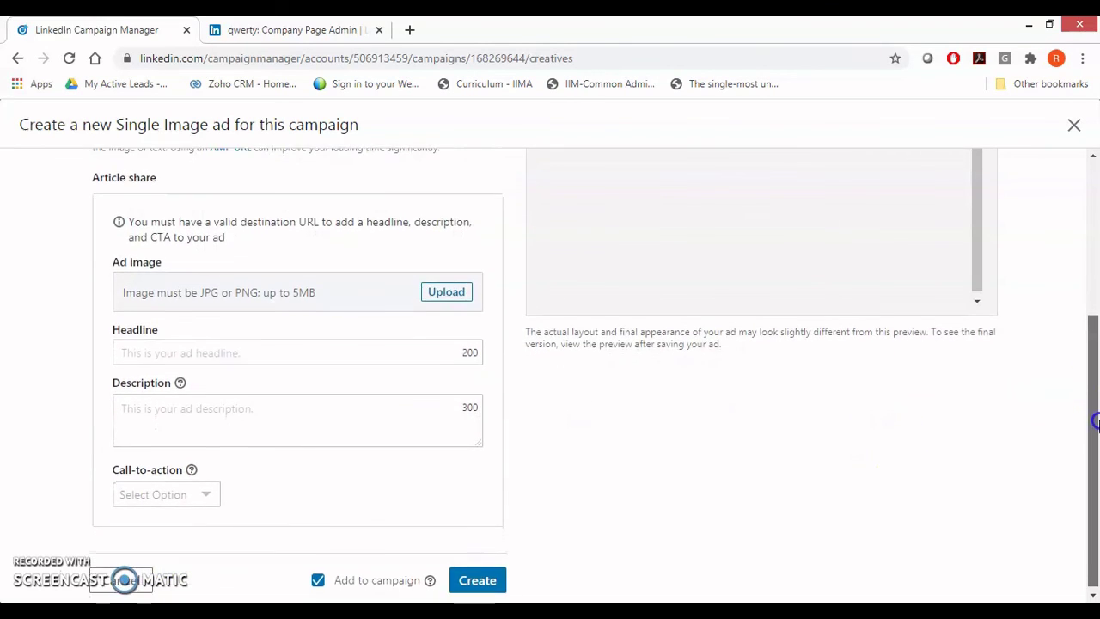
pyautogui.moveTo(1097, 417); pyautogui.dragTo(1087, 498)
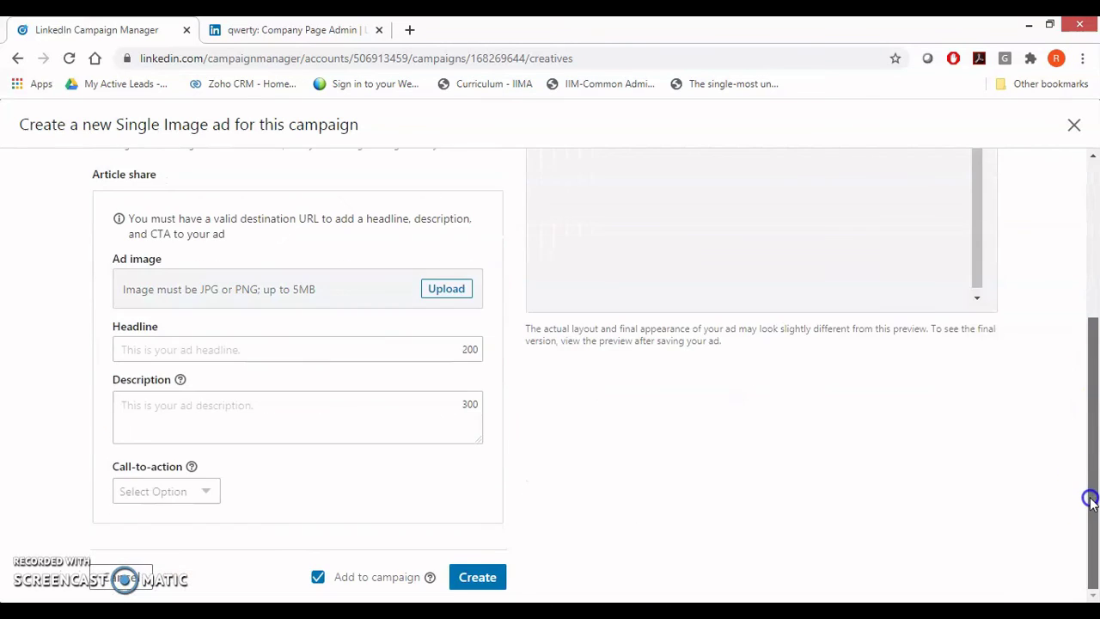
pyautogui.click(475, 574)
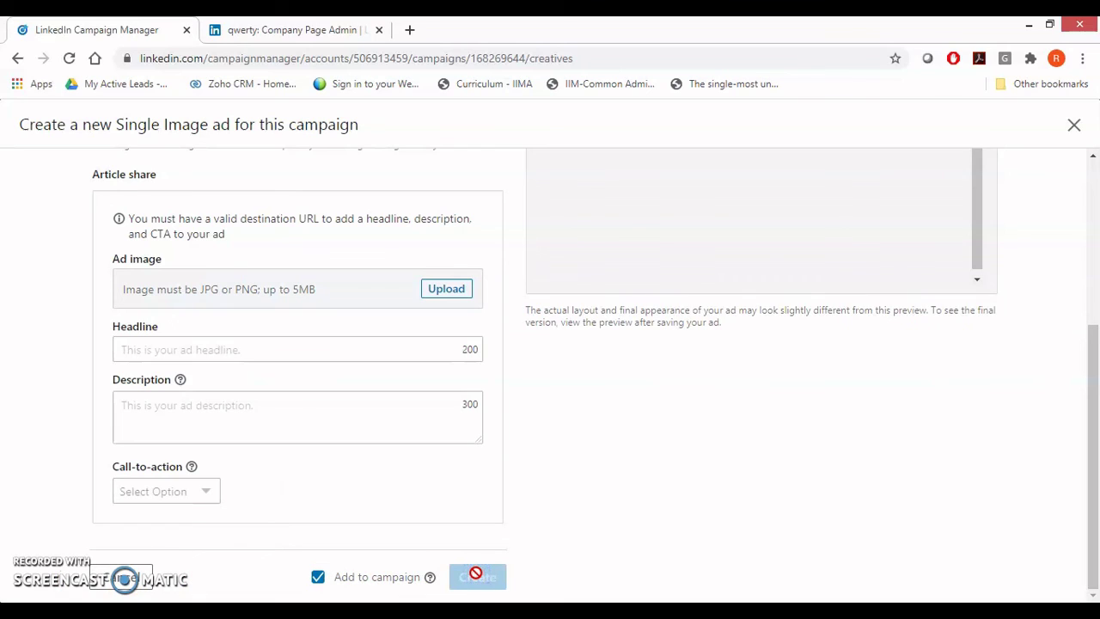